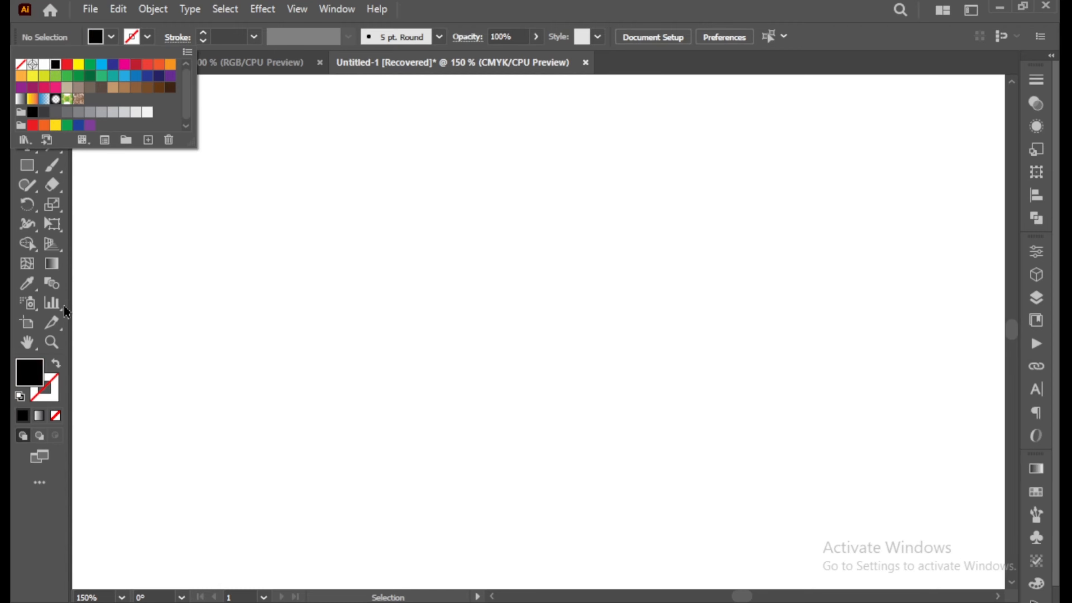
Step: Draw a vertical line and a horizontal line crossing at its midpoint, with no fill and a 1 pt black stroke
{"action": "left_click", "coordinate": [56, 366]}
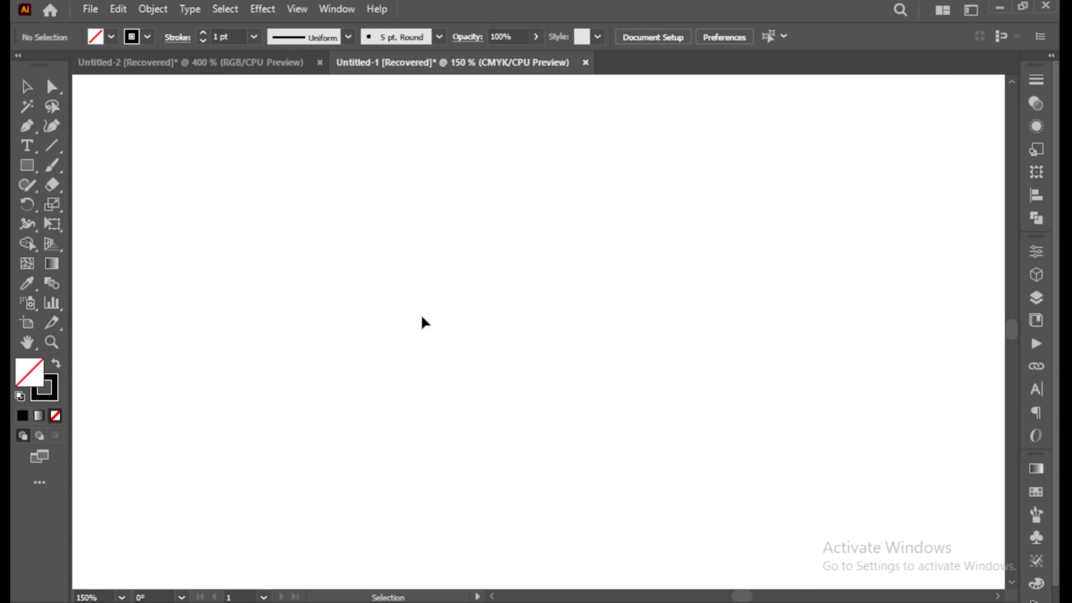
{"action": "key", "text": "v"}
{"action": "left_click", "coordinate": [60, 150]}
{"action": "left_click", "coordinate": [128, 147]}
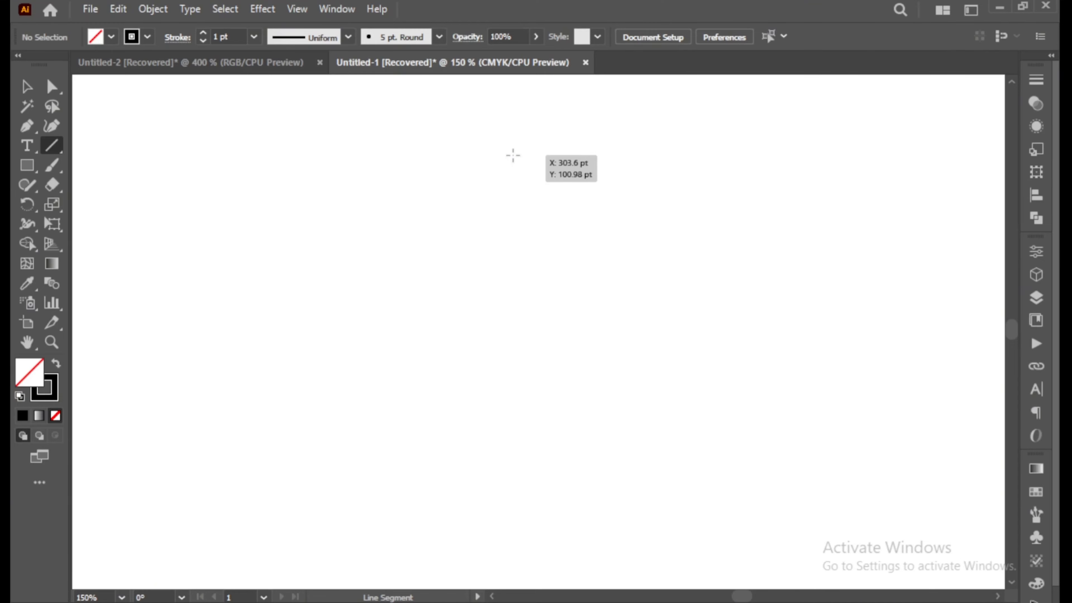
{"action": "left_click_drag", "start_coordinate": [512, 156], "coordinate": [522, 547]}
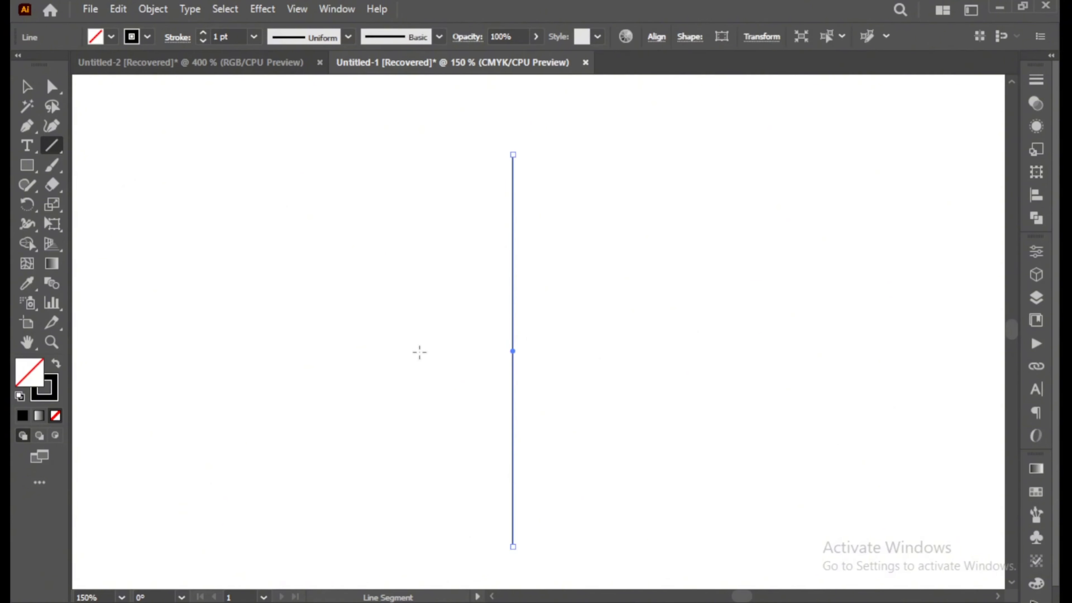
{"action": "left_click_drag", "start_coordinate": [303, 351], "coordinate": [739, 371]}
{"action": "left_click", "coordinate": [28, 89]}
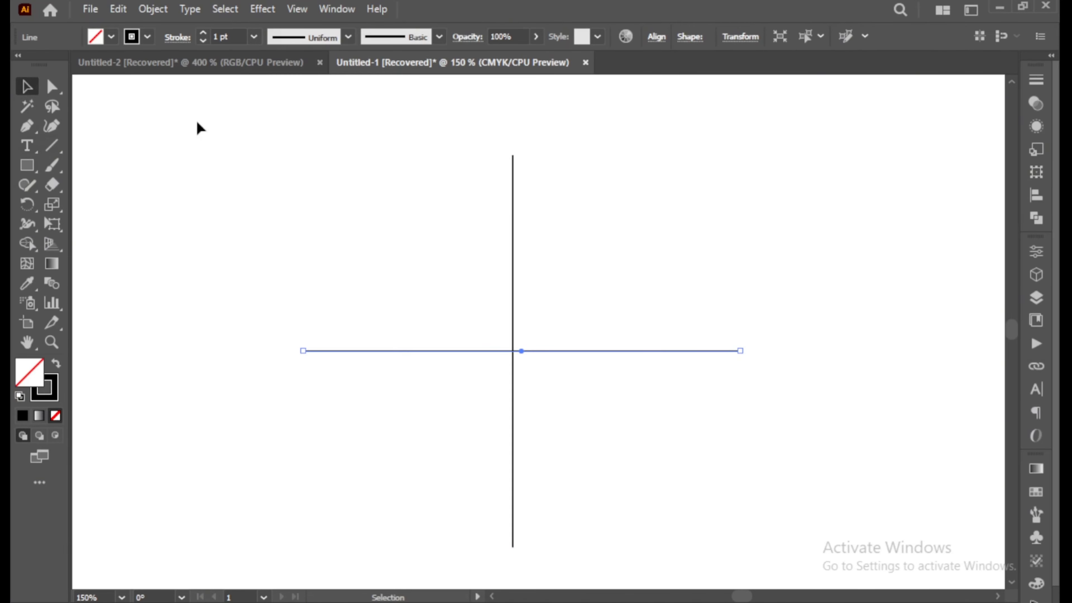
{"action": "left_click", "coordinate": [205, 139]}
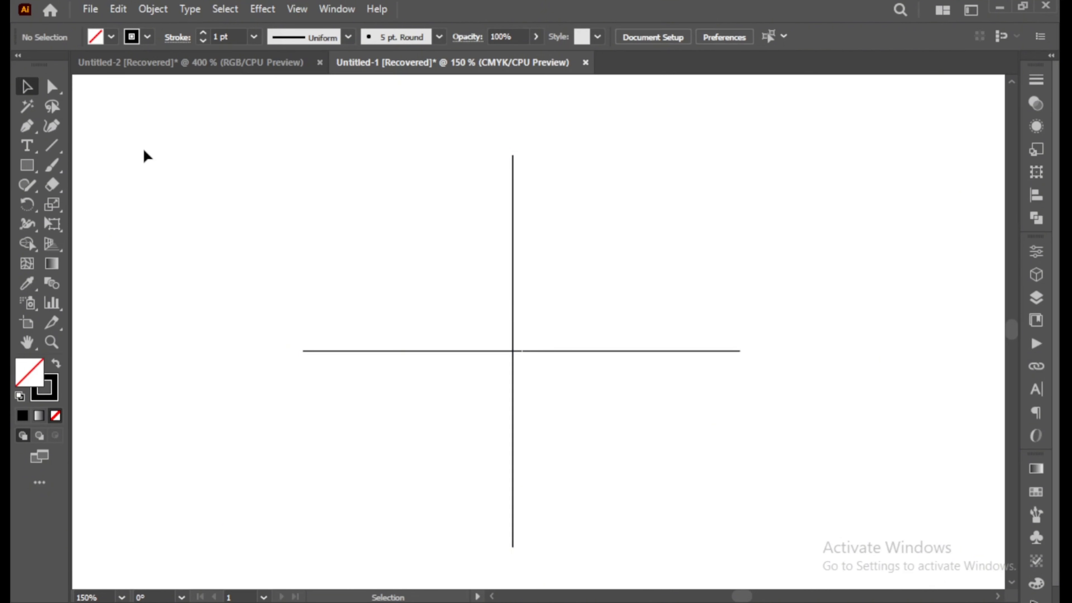
Step: Draw a large circle centred on the crossing of the two lines, reaching almost to the ends of the vertical line
{"action": "left_click", "coordinate": [36, 166]}
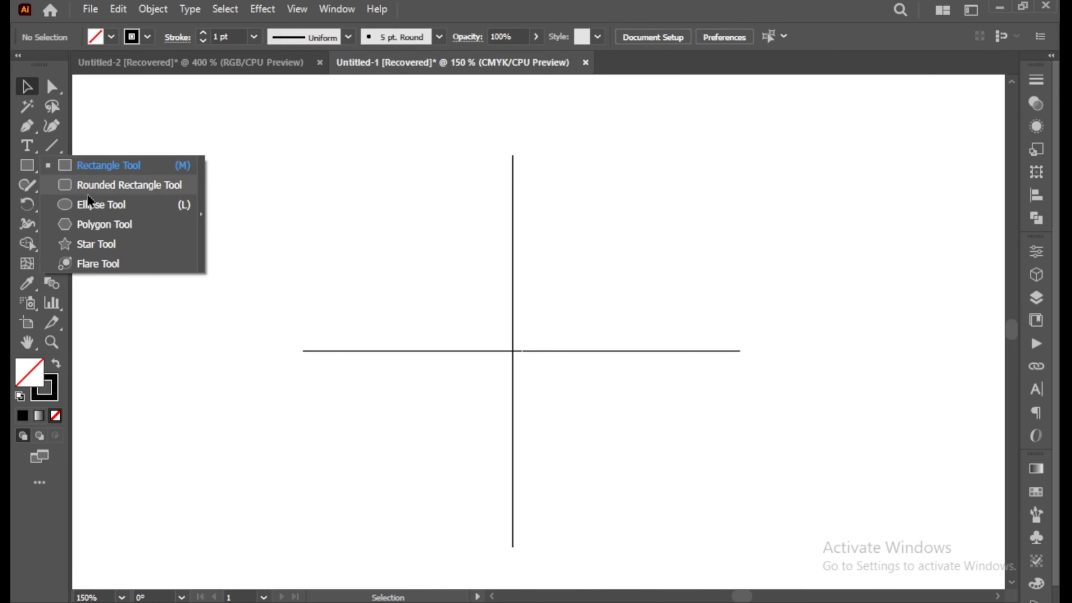
{"action": "left_click", "coordinate": [91, 205]}
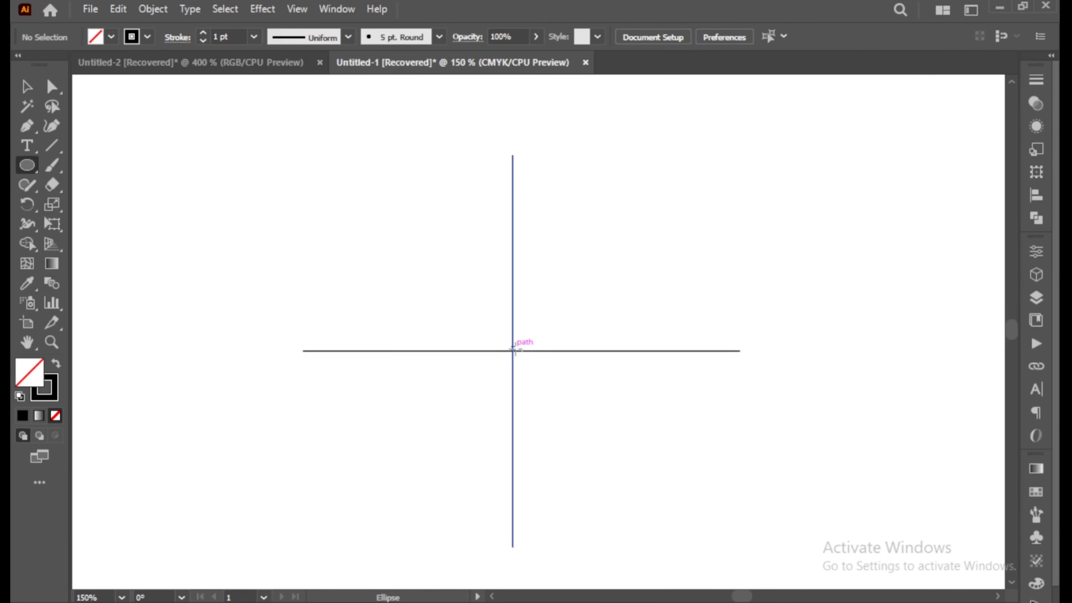
{"action": "left_click_drag", "start_coordinate": [513, 350], "coordinate": [698, 528]}
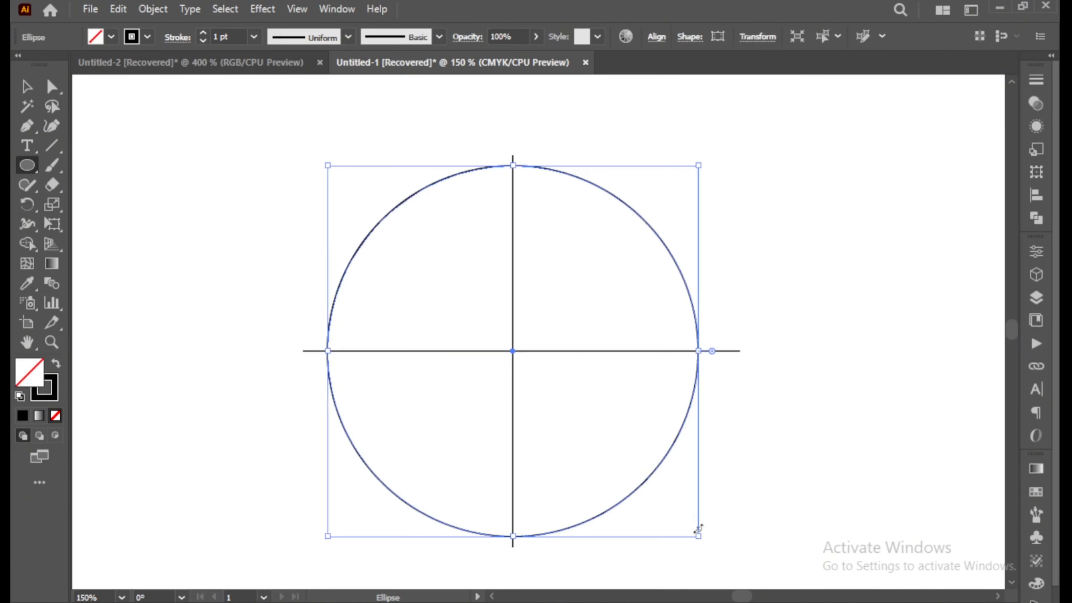
{"action": "left_click", "coordinate": [27, 87]}
{"action": "left_click", "coordinate": [188, 174]}
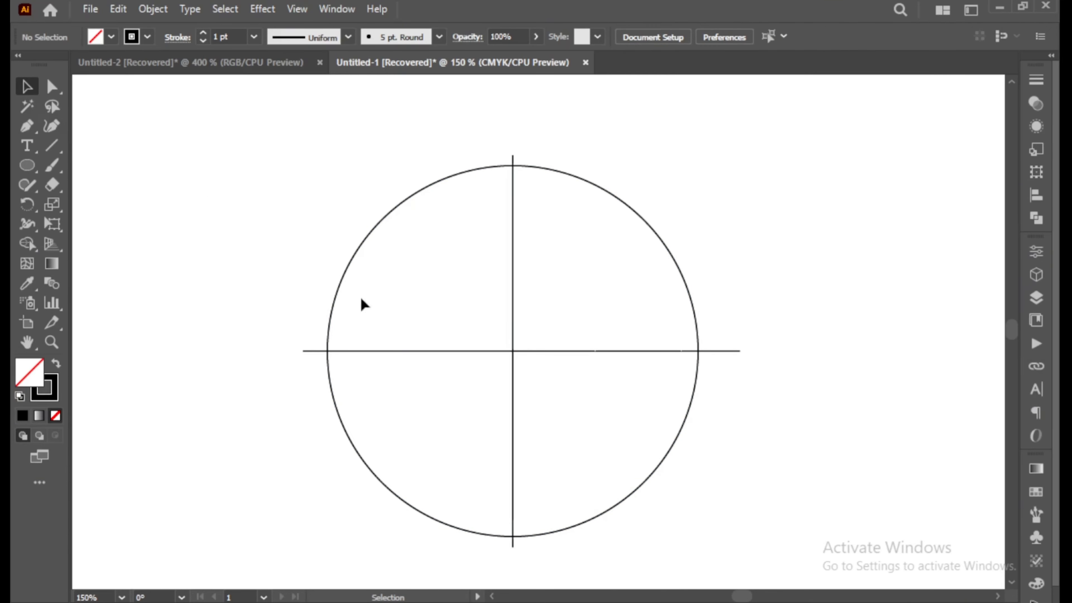
Step: Draw a slightly smaller concentric circle inside the large one, centred on the line crossing, to form a narrow ring
{"action": "left_click", "coordinate": [27, 165]}
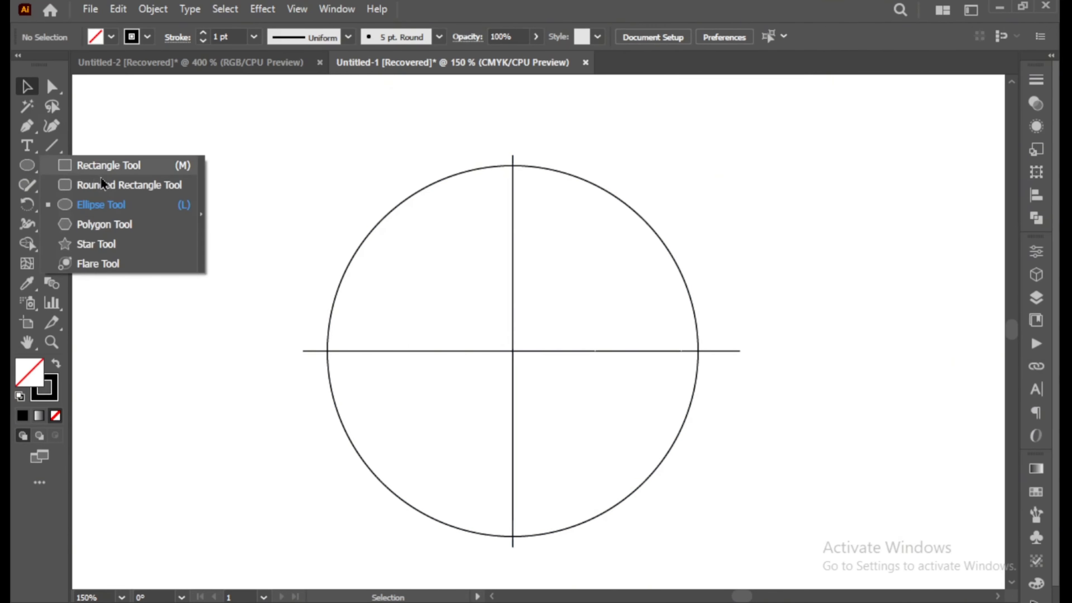
{"action": "left_click", "coordinate": [103, 204]}
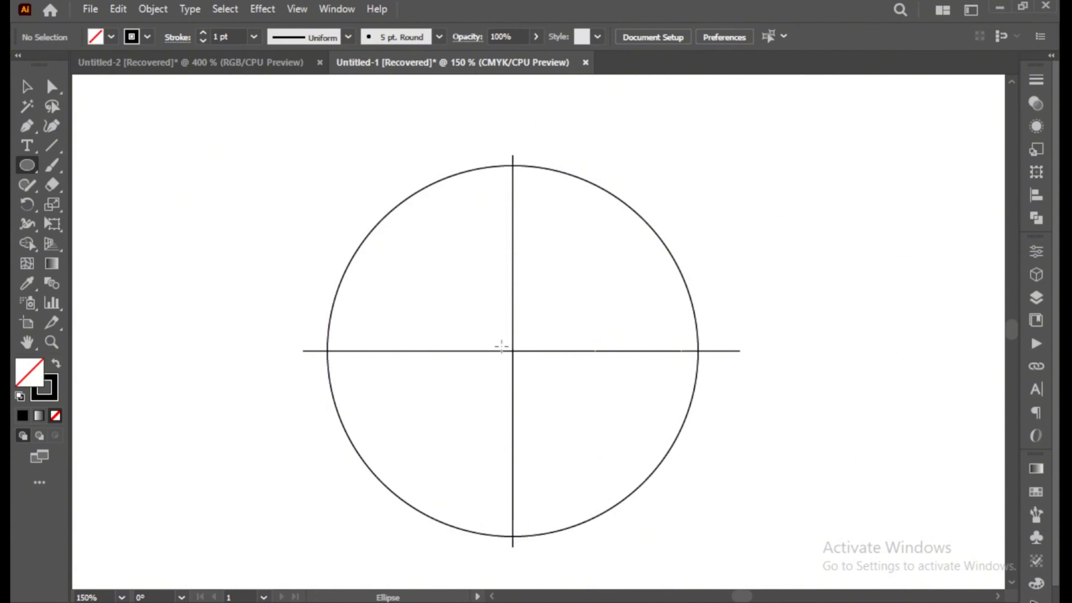
{"action": "mouse_move", "coordinate": [512, 351]}
{"action": "left_mouse_down"}
{"action": "mouse_move", "coordinate": [568, 434]}
{"action": "mouse_move", "coordinate": [658, 524]}
{"action": "mouse_move", "coordinate": [645, 515]}
{"action": "left_mouse_up"}
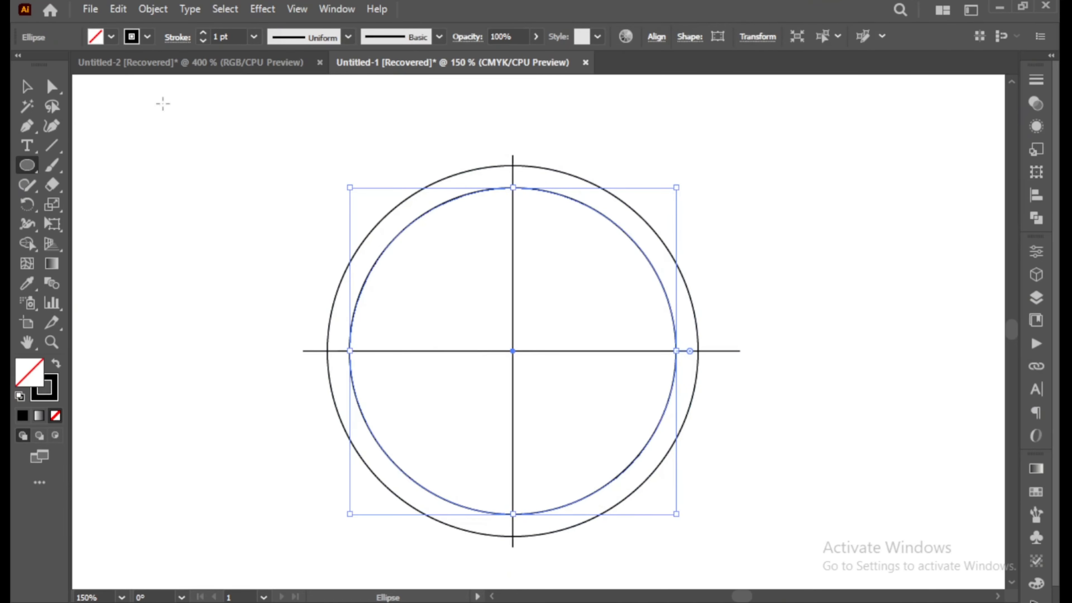
{"action": "left_click", "coordinate": [21, 85]}
{"action": "left_click", "coordinate": [206, 159]}
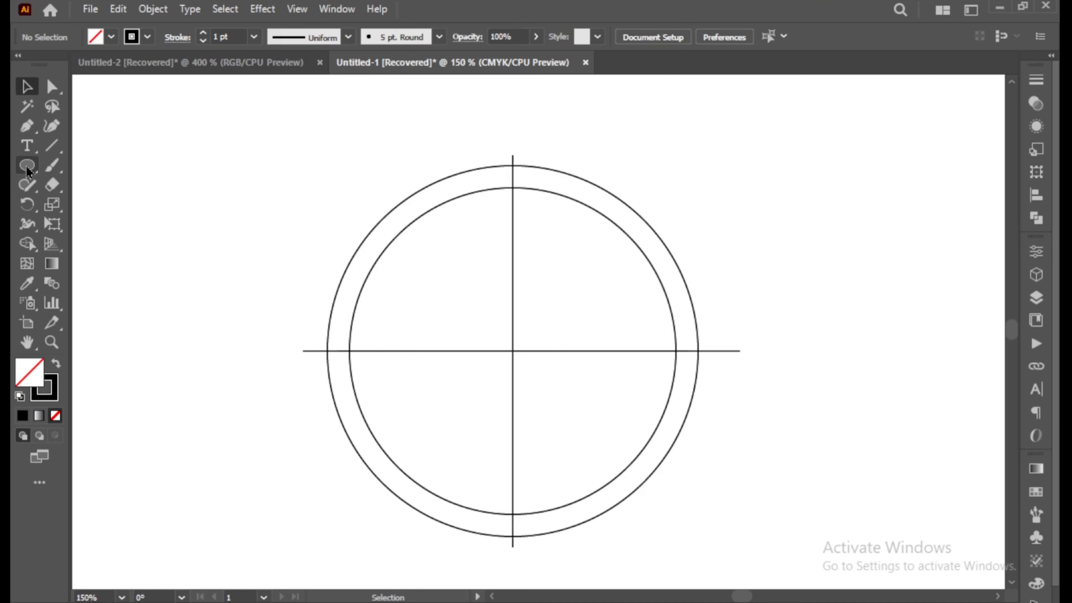
Step: Draw a small circle centred on the upper half of the vertical line, with its lower edge touching the horizontal line
{"action": "left_click_drag", "start_coordinate": [27, 165], "coordinate": [123, 206]}
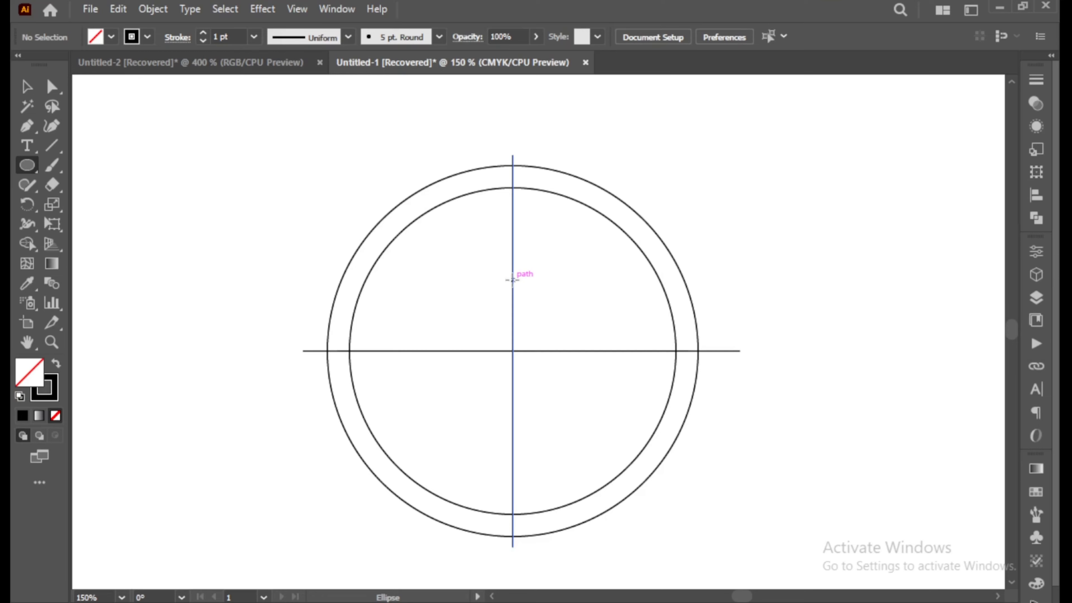
{"action": "left_click_drag", "start_coordinate": [512, 279], "coordinate": [550, 351]}
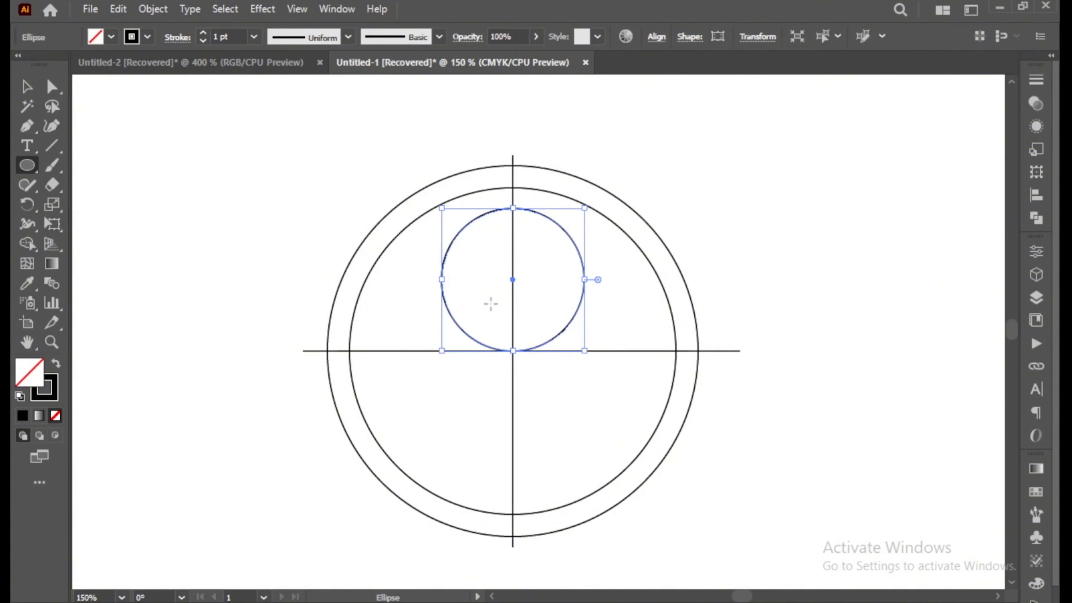
{"action": "left_click", "coordinate": [27, 86]}
{"action": "left_click", "coordinate": [199, 160]}
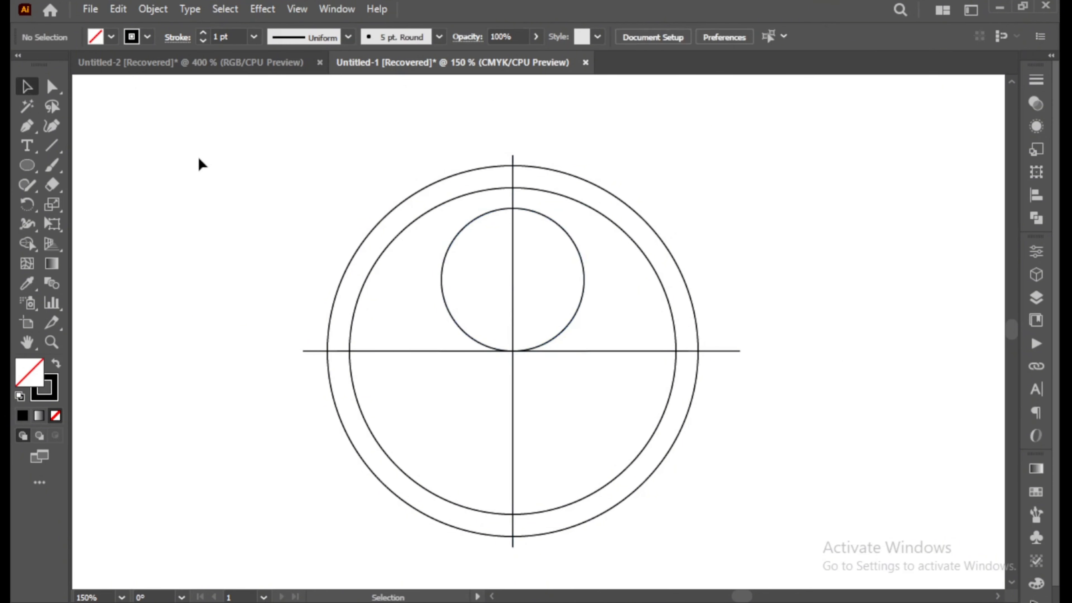
Step: Draw a slightly smaller concentric circle inside the small upper circle
{"action": "left_click", "coordinate": [27, 166]}
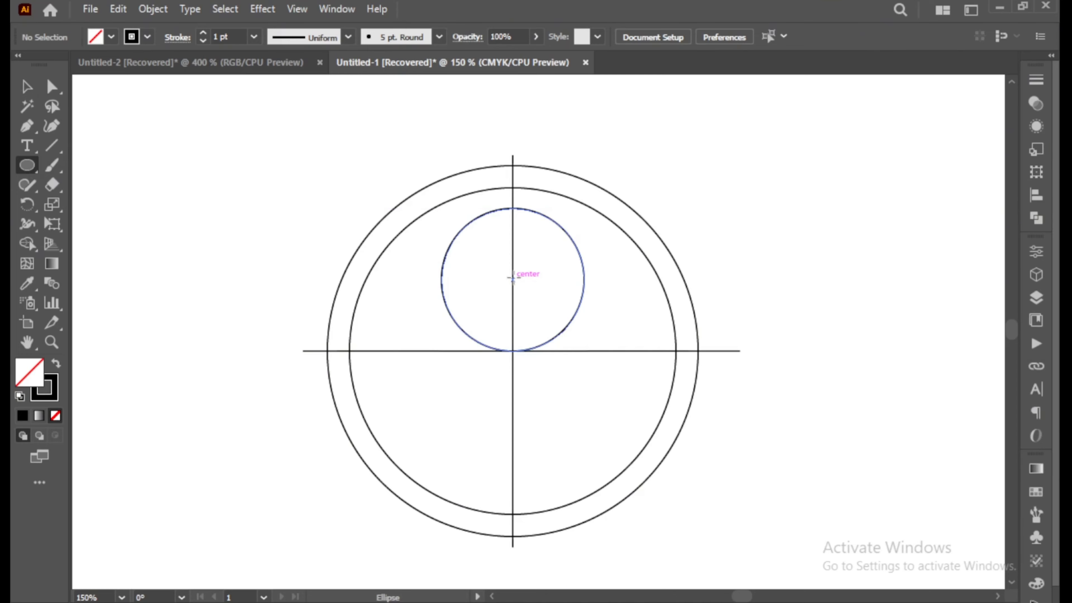
{"action": "left_click_drag", "start_coordinate": [512, 277], "coordinate": [553, 336]}
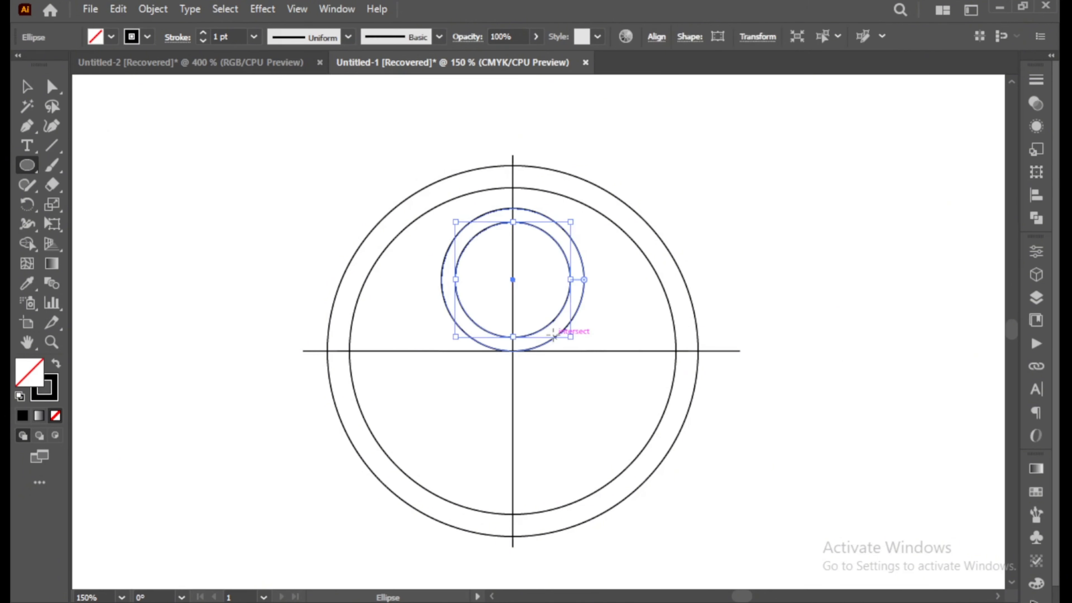
{"action": "left_click", "coordinate": [26, 88]}
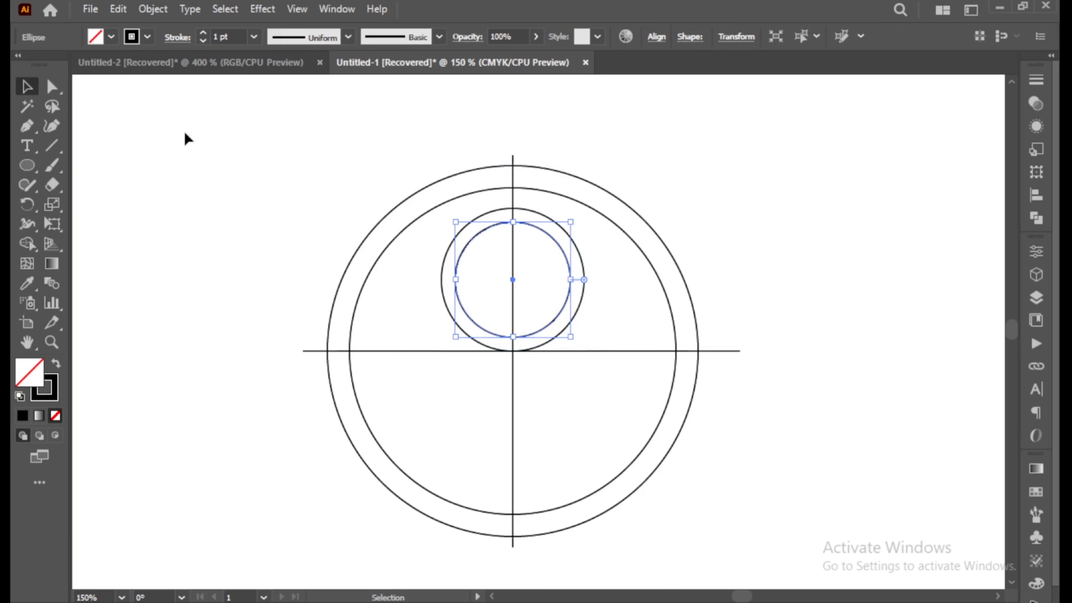
{"action": "left_click", "coordinate": [240, 131]}
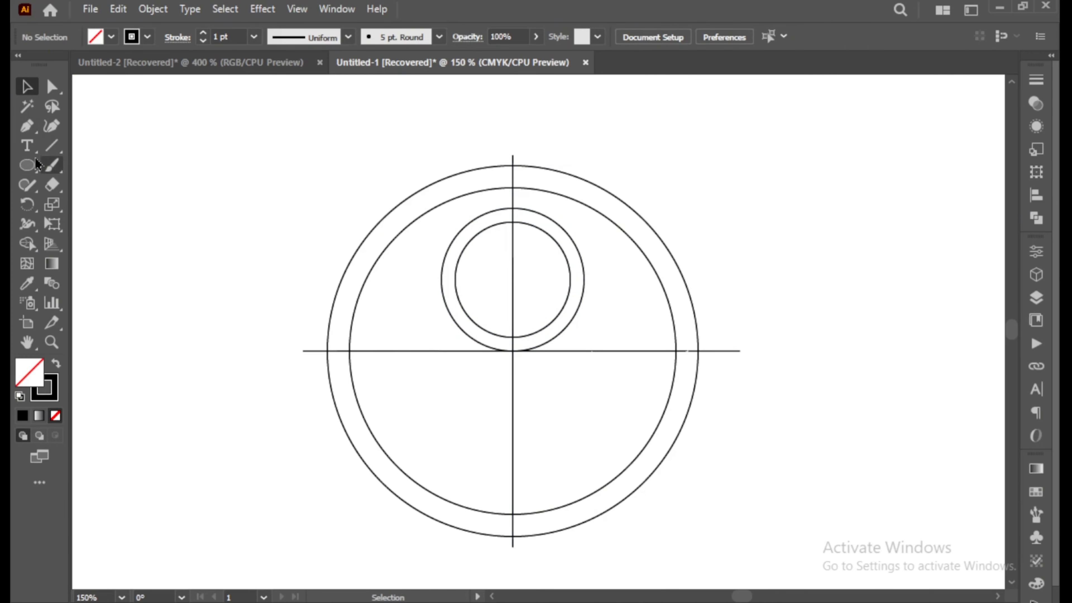
Step: Draw a circle spanning from the vertical line to the inner ring's right edge and move it to centre on the horizontal line
{"action": "left_click", "coordinate": [27, 165]}
{"action": "left_click", "coordinate": [94, 205]}
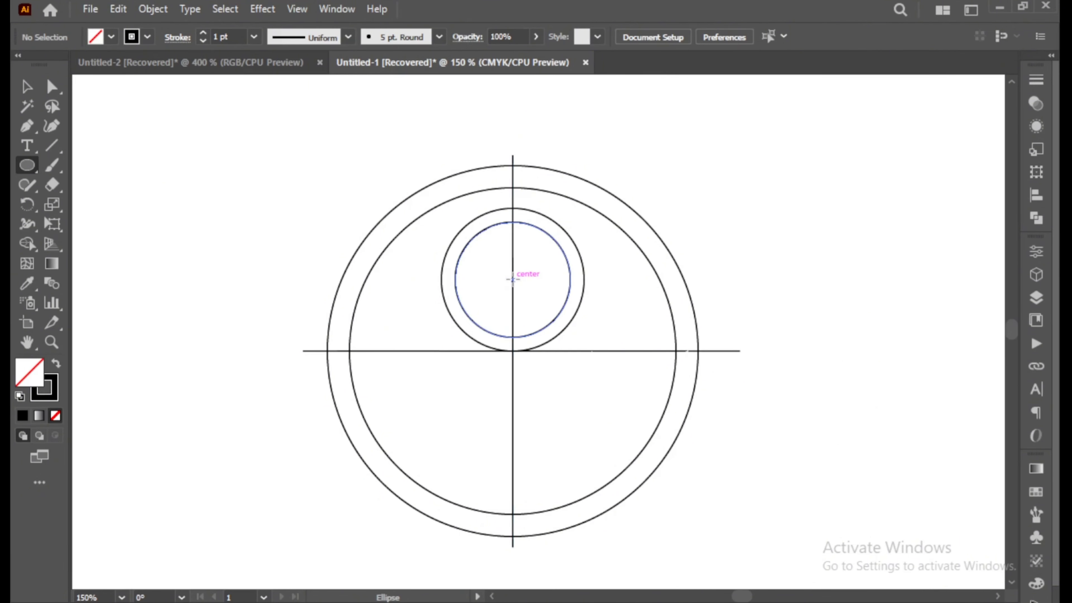
{"action": "left_click_drag", "start_coordinate": [513, 279], "coordinate": [676, 334]}
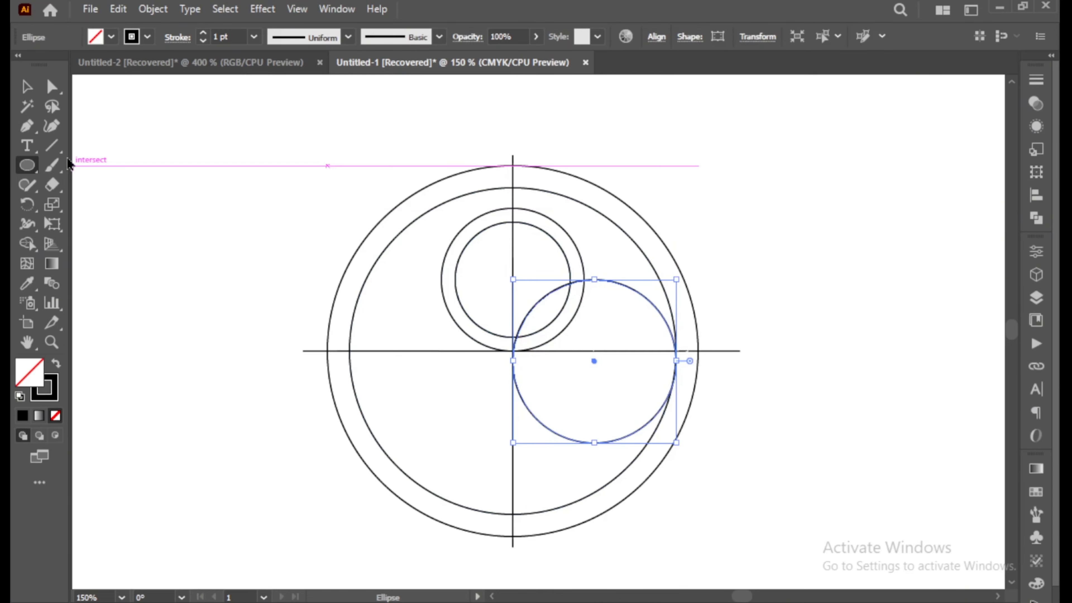
{"action": "left_click", "coordinate": [36, 95]}
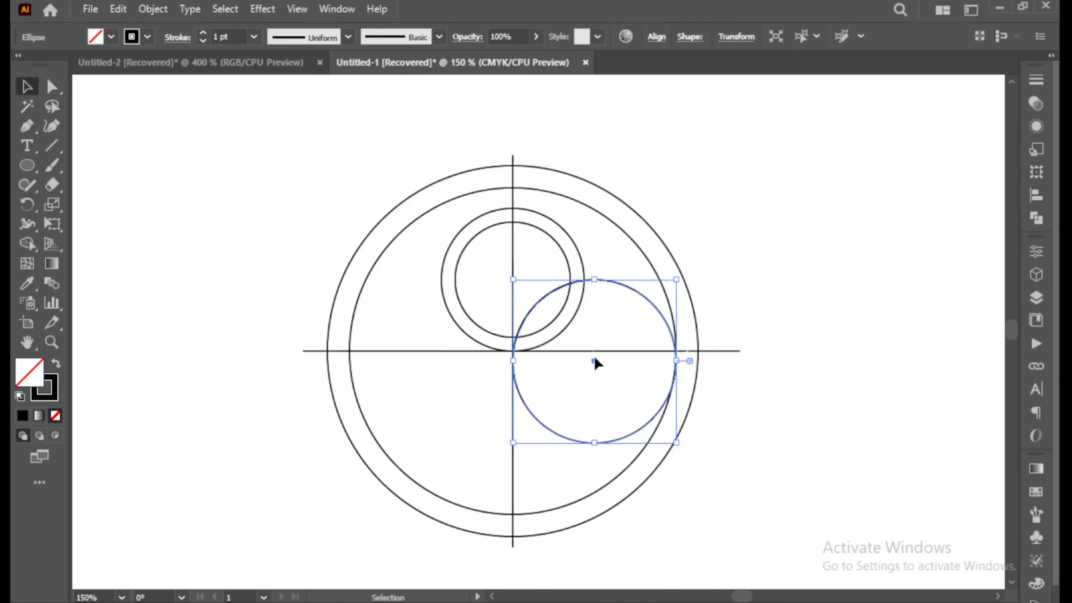
{"action": "left_click_drag", "start_coordinate": [593, 361], "coordinate": [594, 351]}
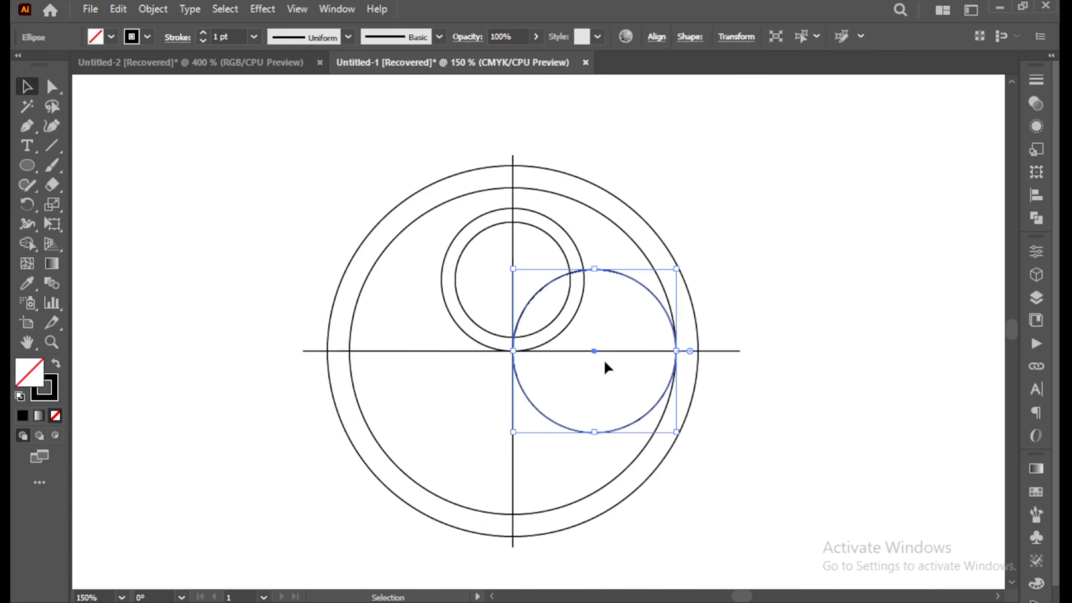
{"action": "left_click", "coordinate": [632, 289]}
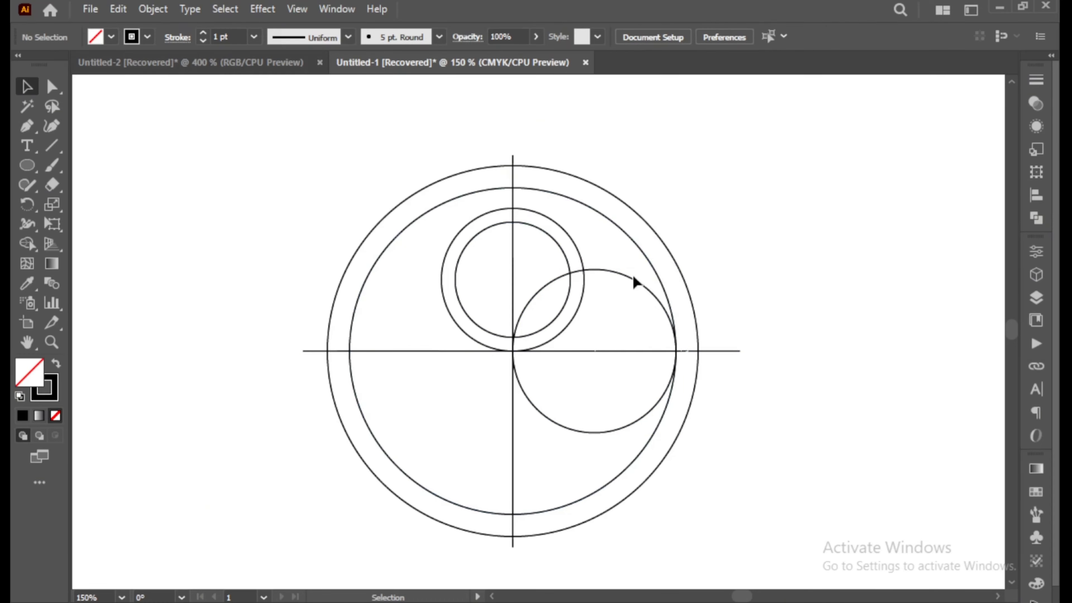
Step: Copy the right-hand circle, paste it in front, and shrink the duplicate about its centre to form a narrow ring
{"action": "left_click", "coordinate": [633, 282]}
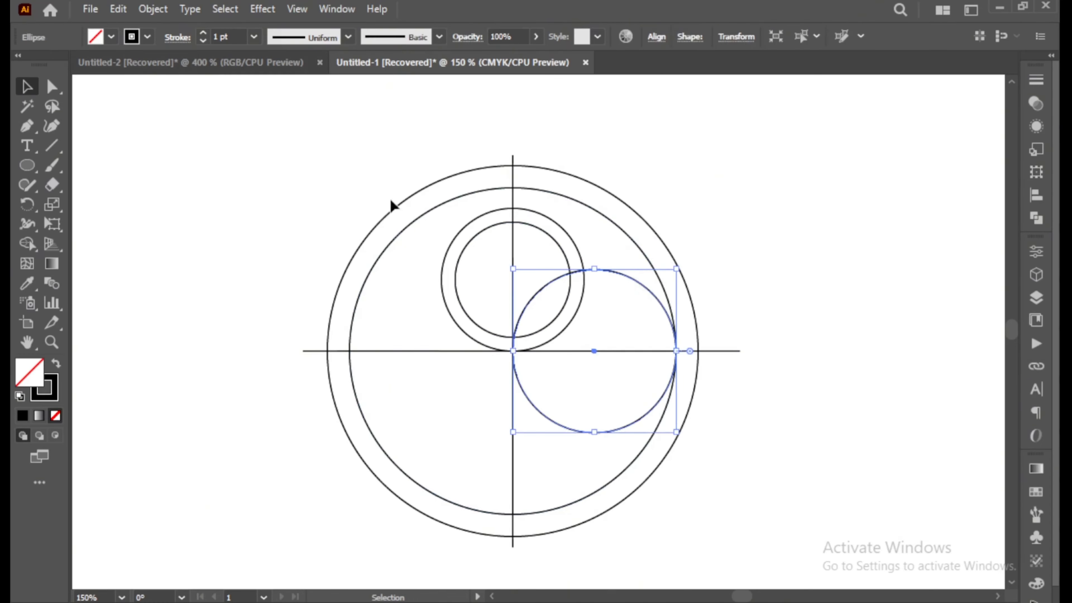
{"action": "left_click", "coordinate": [118, 9]}
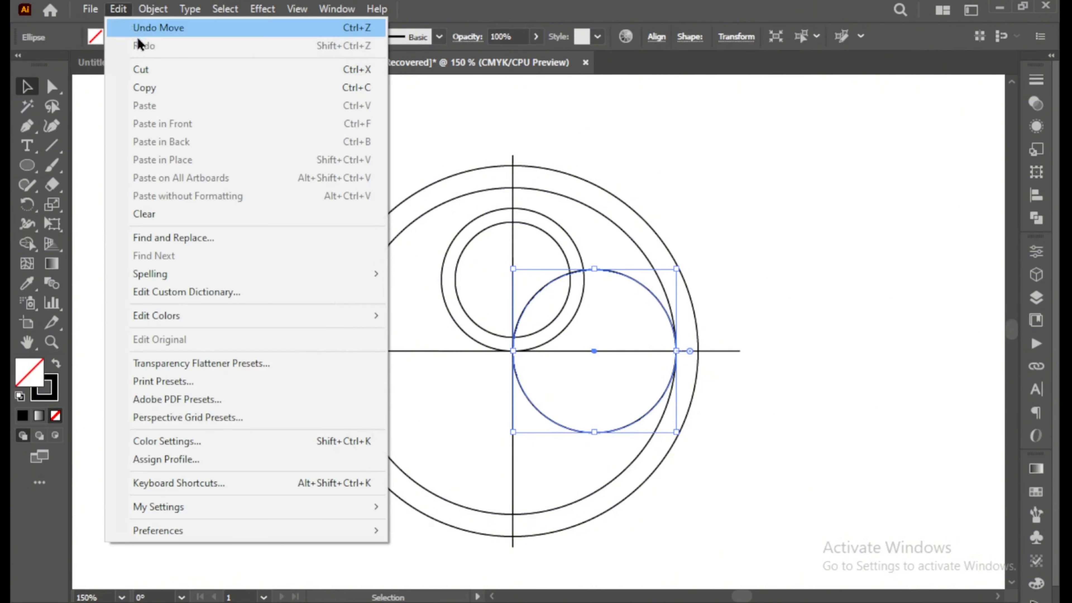
{"action": "left_click", "coordinate": [147, 87]}
{"action": "left_click", "coordinate": [115, 11]}
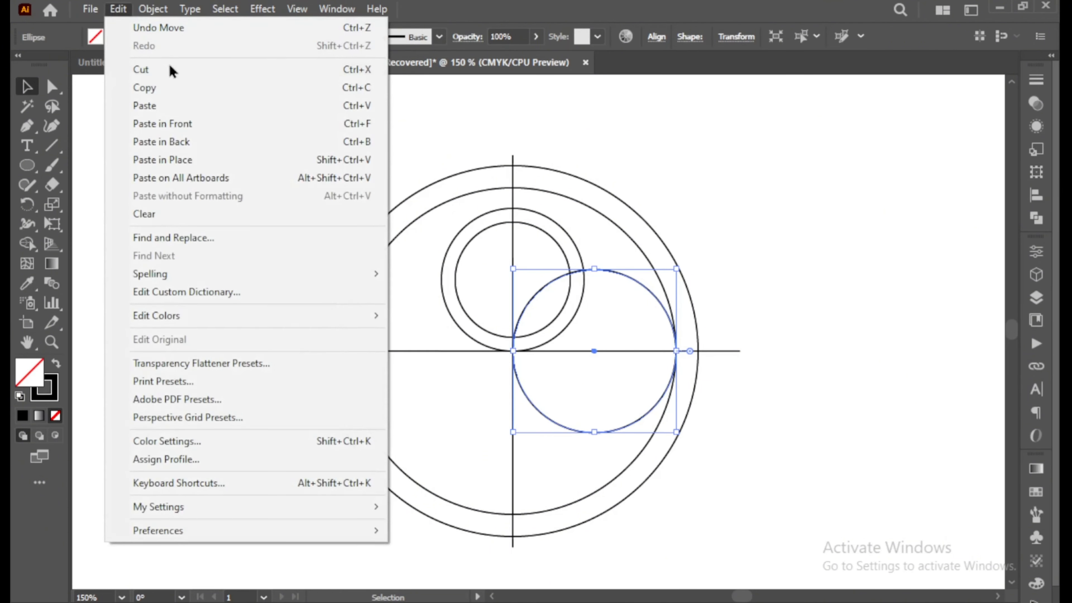
{"action": "left_click", "coordinate": [182, 123]}
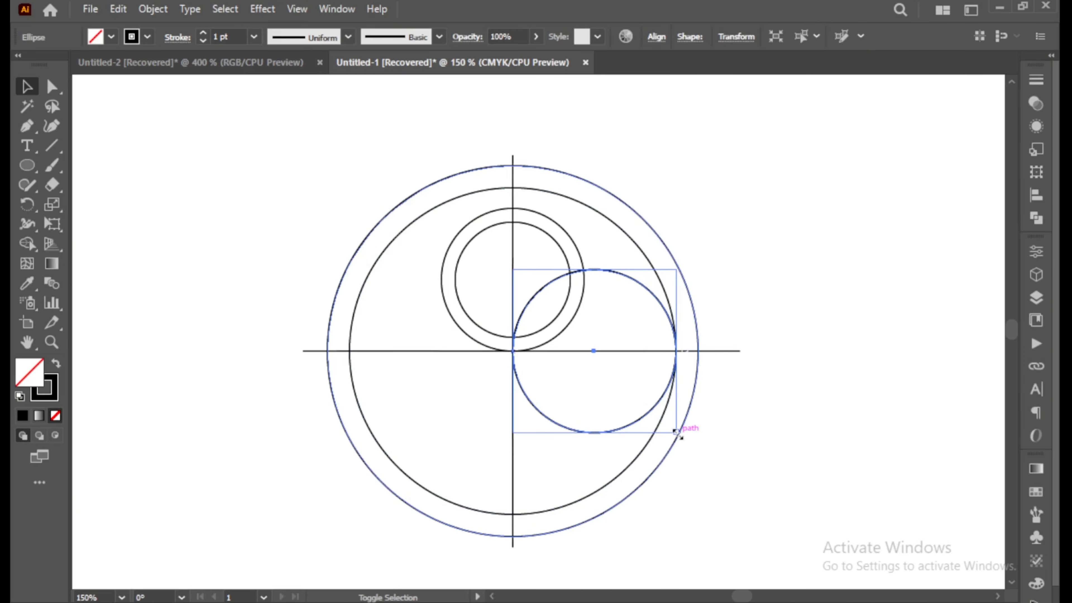
{"action": "mouse_move", "coordinate": [676, 433]}
{"action": "left_mouse_down"}
{"action": "mouse_move", "coordinate": [662, 418]}
{"action": "mouse_move", "coordinate": [676, 424]}
{"action": "left_mouse_up"}
{"action": "left_click", "coordinate": [244, 151]}
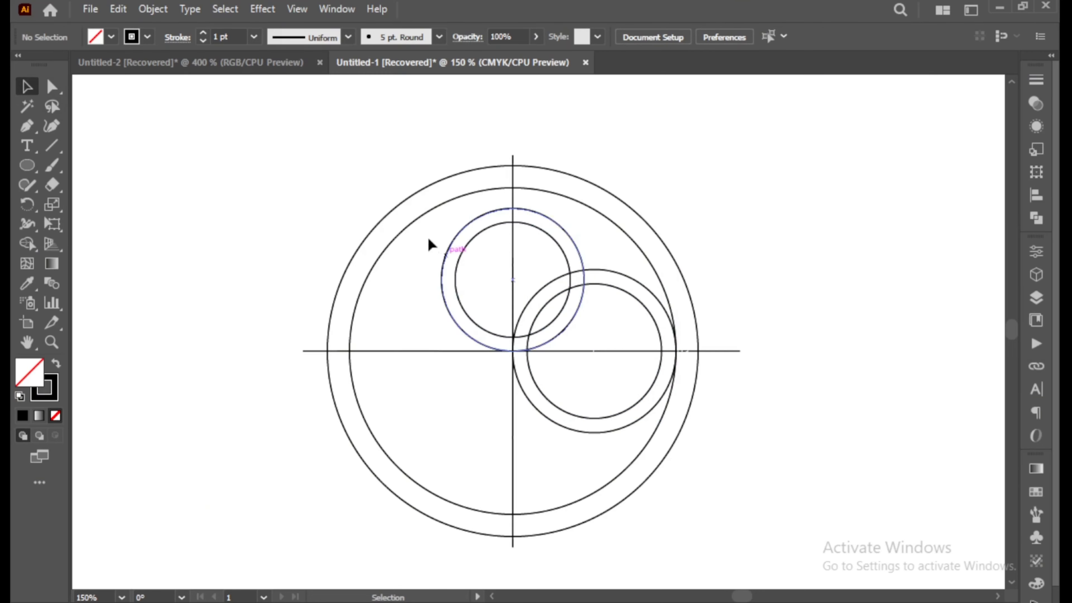
Step: Draw a circle centred on the left edge of the small upper ring, reaching the inner edge of the large ring
{"action": "left_click", "coordinate": [23, 171]}
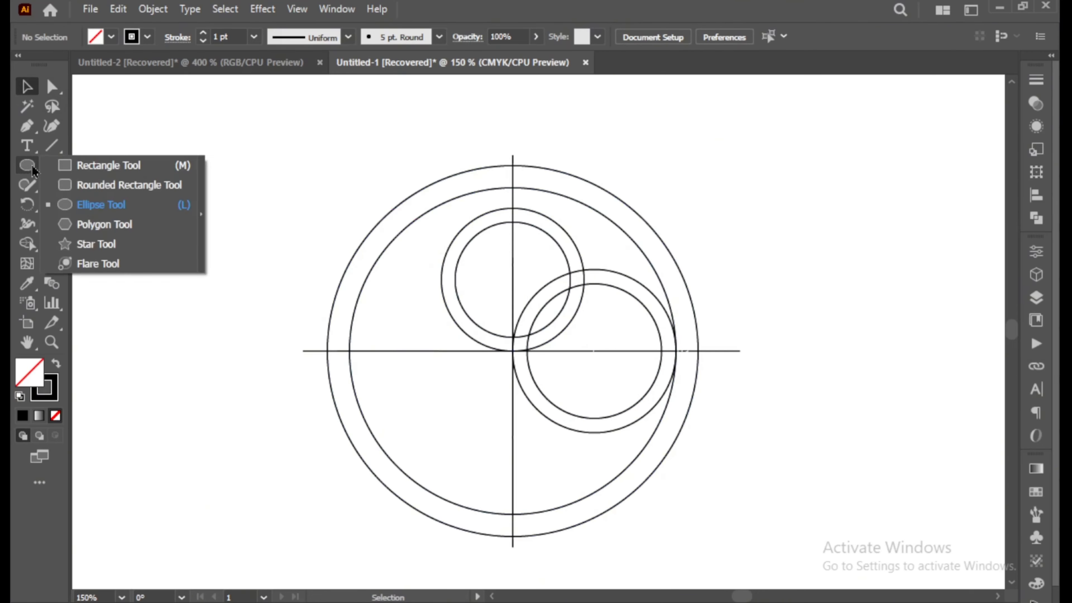
{"action": "left_click", "coordinate": [103, 206]}
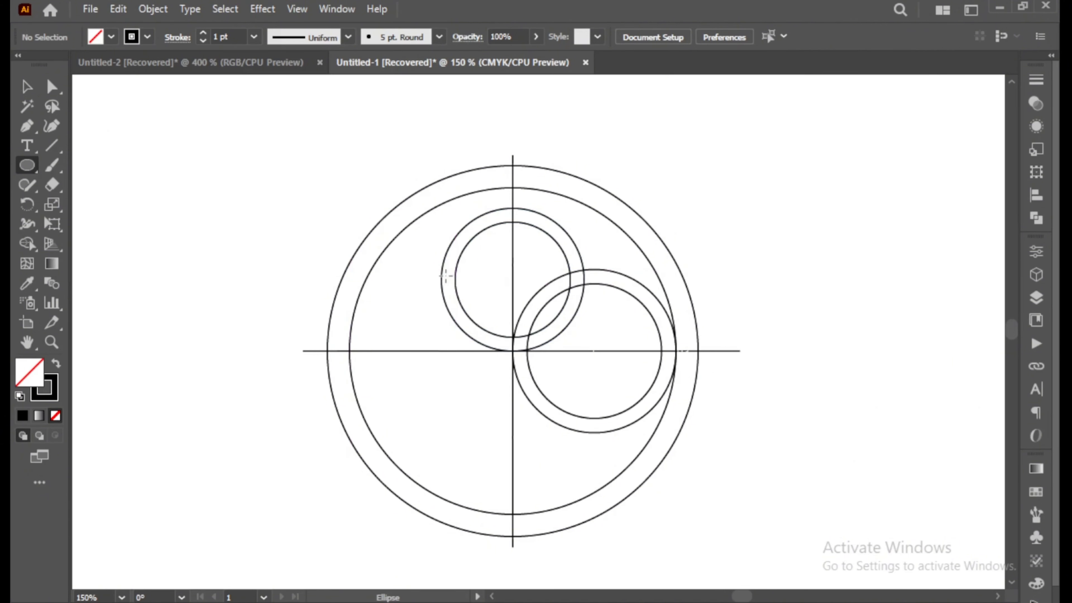
{"action": "left_click_drag", "start_coordinate": [442, 270], "coordinate": [459, 325]}
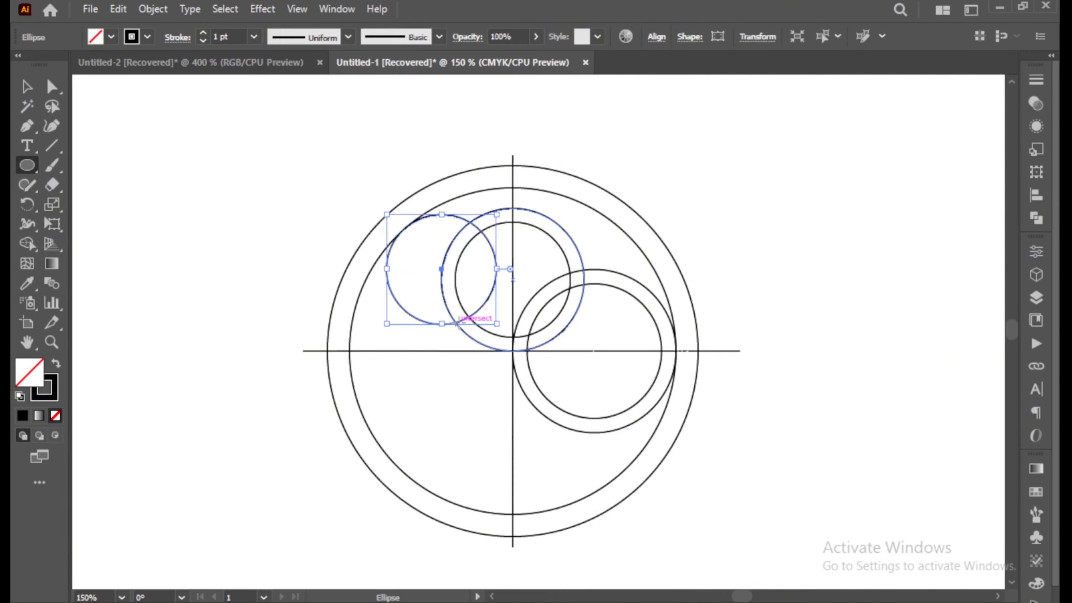
{"action": "left_click", "coordinate": [24, 88]}
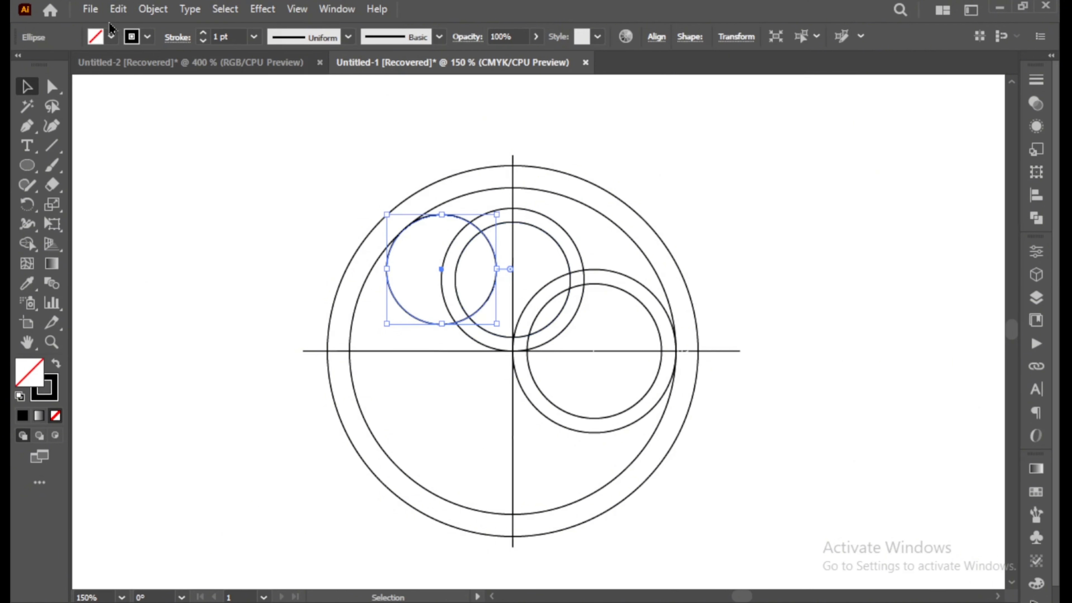
Step: Copy the small upper-left circle, paste it in front, and shrink the duplicate about its centre to form a narrow ring
{"action": "left_click", "coordinate": [117, 9]}
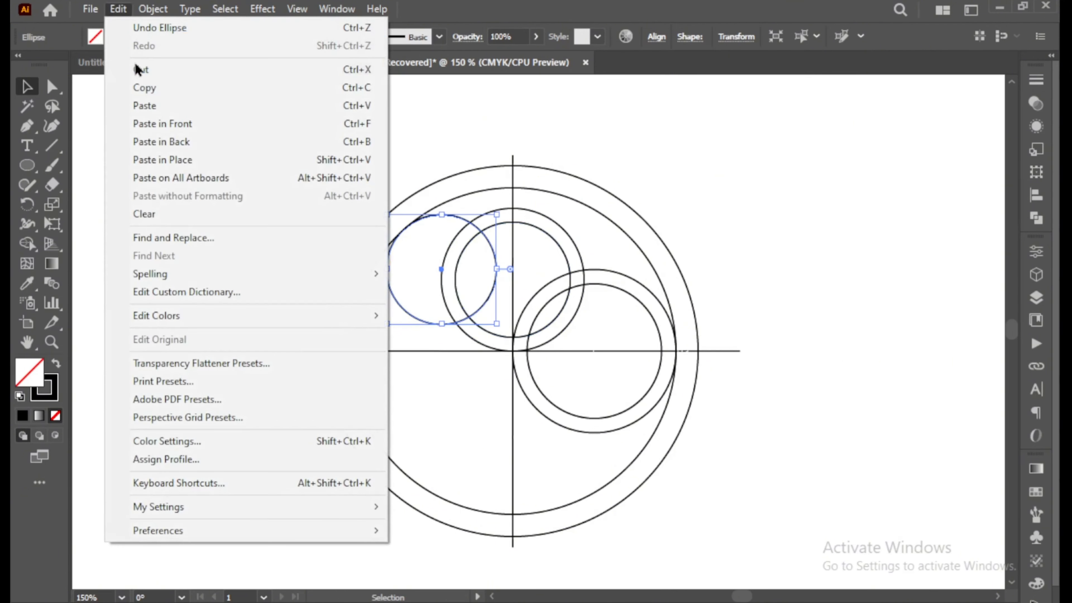
{"action": "left_click", "coordinate": [148, 96]}
{"action": "left_click", "coordinate": [118, 9]}
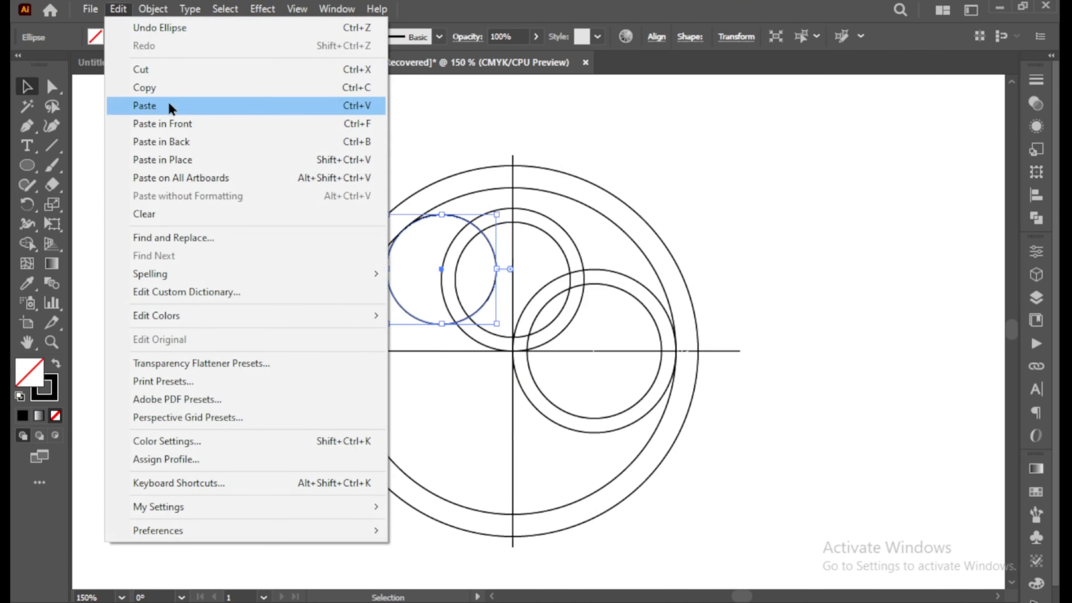
{"action": "left_click", "coordinate": [186, 130]}
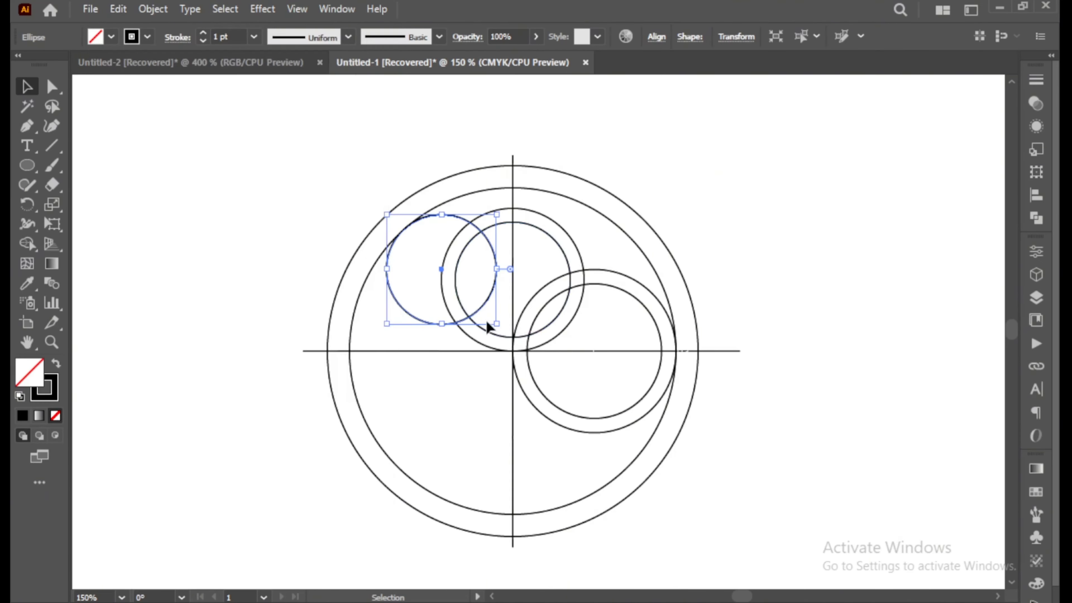
{"action": "left_click_drag", "start_coordinate": [494, 324], "coordinate": [482, 310]}
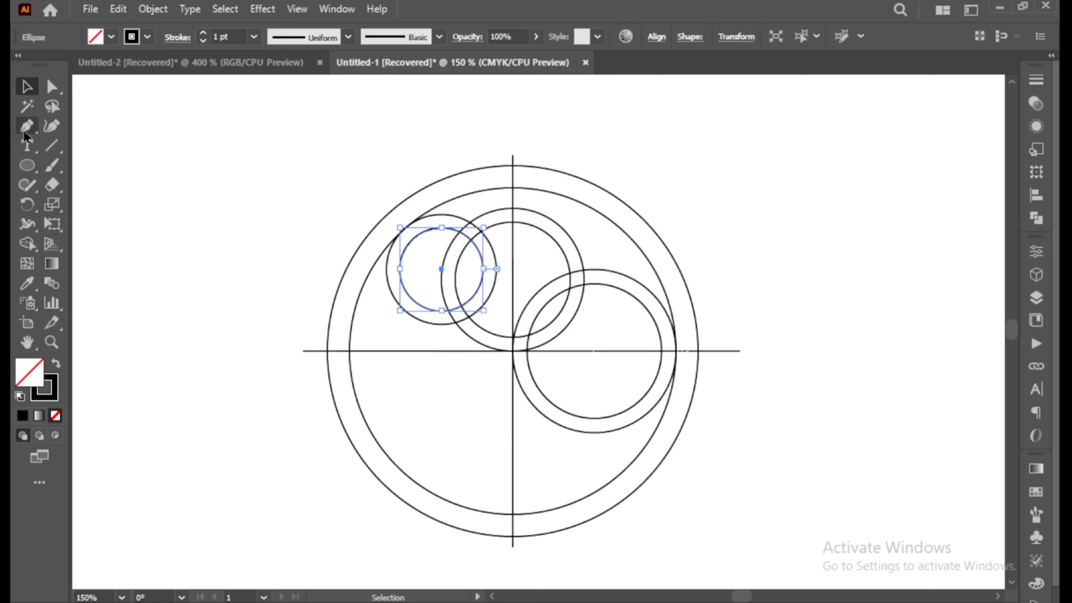
{"action": "left_click", "coordinate": [289, 149]}
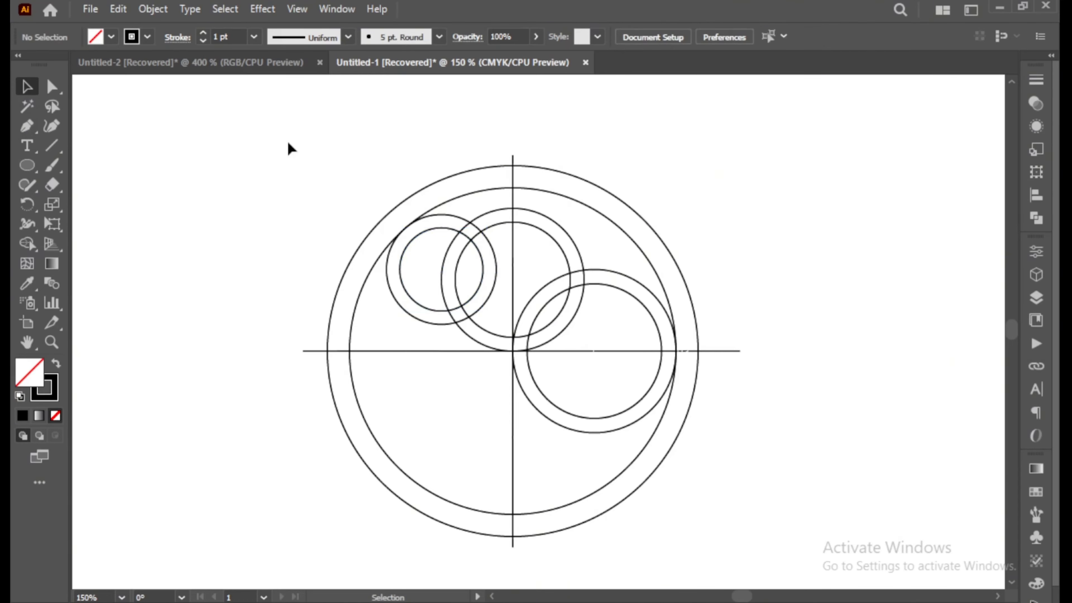
Step: Draw a horizontal line touching the bottom of the large ring's inner circle and extending past the ring on both sides
{"action": "scroll", "coordinate": [206, 249], "scroll_direction": "down", "scroll_amount": 1}
{"action": "left_click_drag", "start_coordinate": [59, 148], "coordinate": [120, 151]}
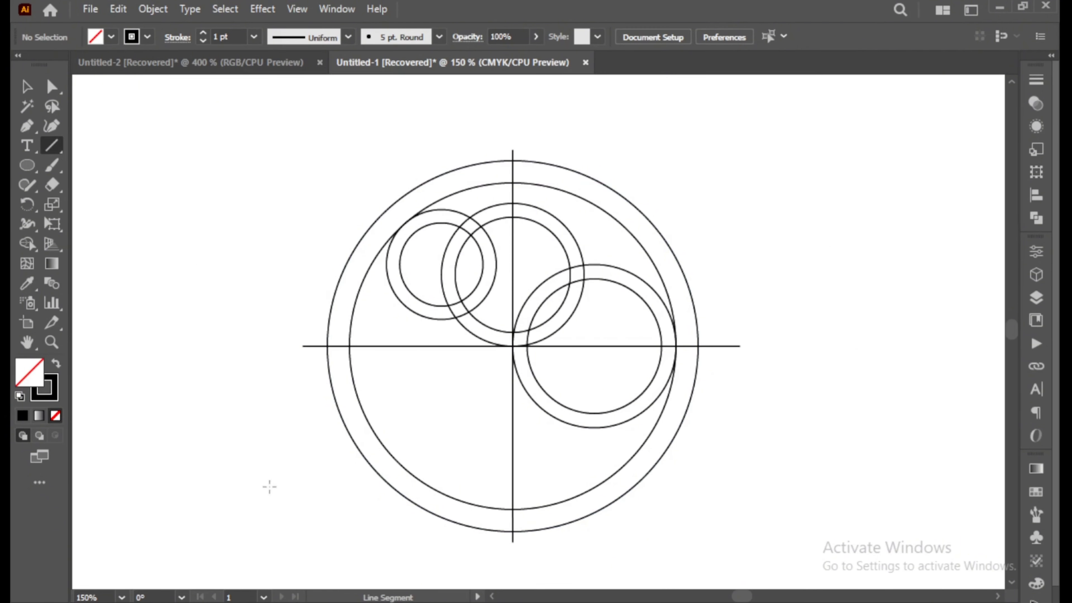
{"action": "left_click_drag", "start_coordinate": [241, 509], "coordinate": [763, 523]}
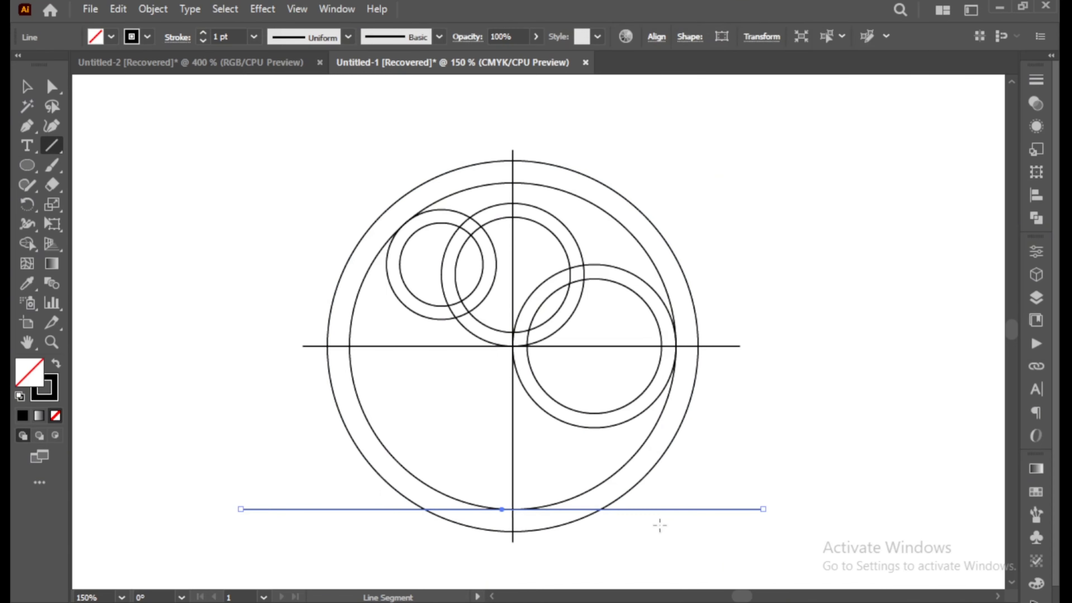
{"action": "left_click", "coordinate": [26, 86]}
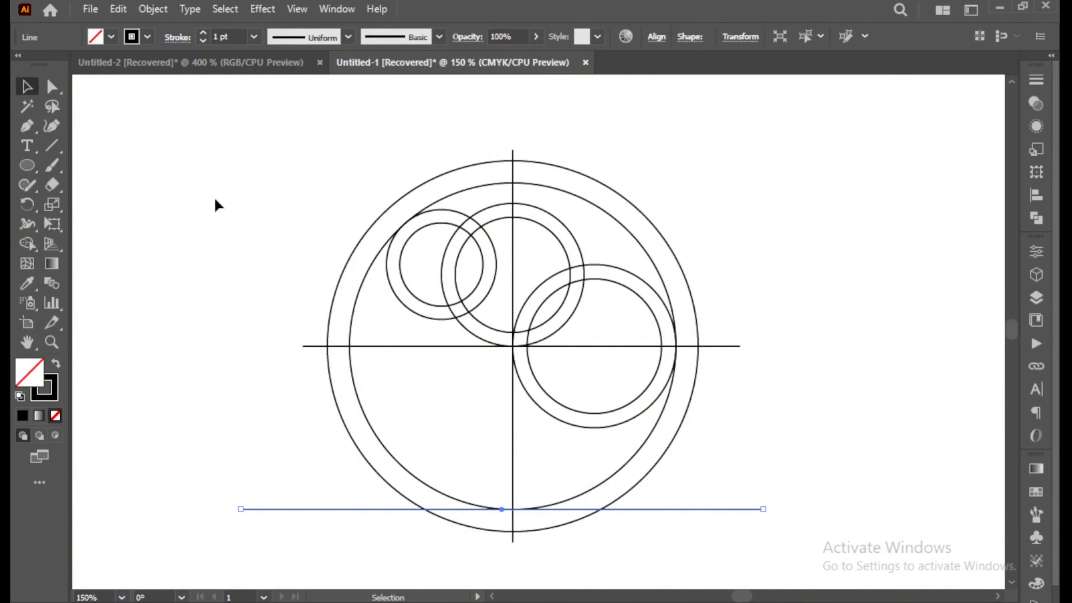
Step: Draw a circle centred on the lower horizontal line, overlapping the lower-left edge of the large ring
{"action": "left_click_drag", "start_coordinate": [22, 171], "coordinate": [107, 208]}
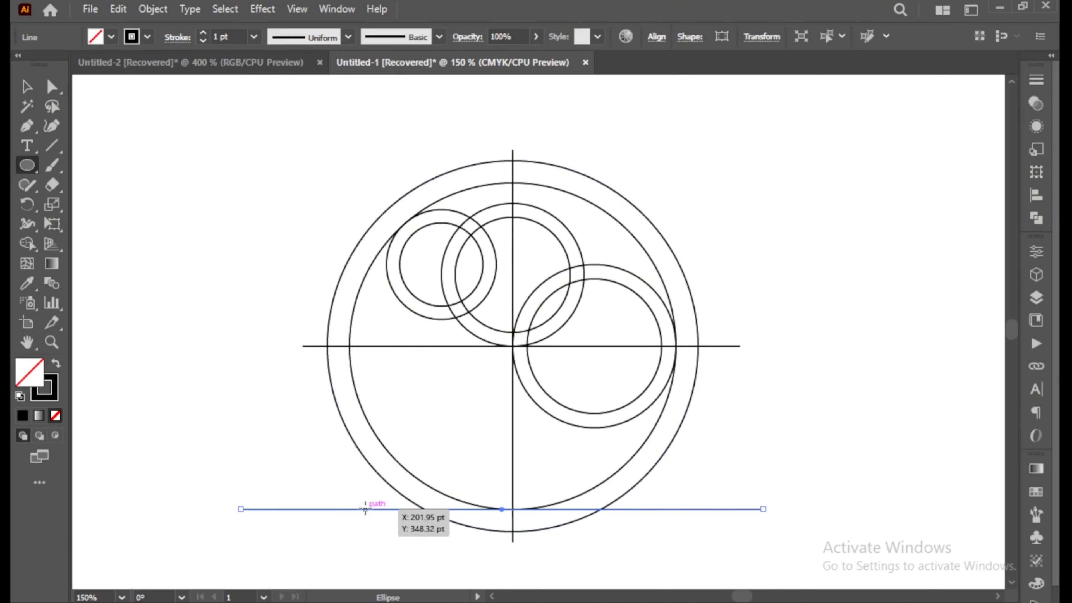
{"action": "left_click_drag", "start_coordinate": [365, 510], "coordinate": [455, 512]}
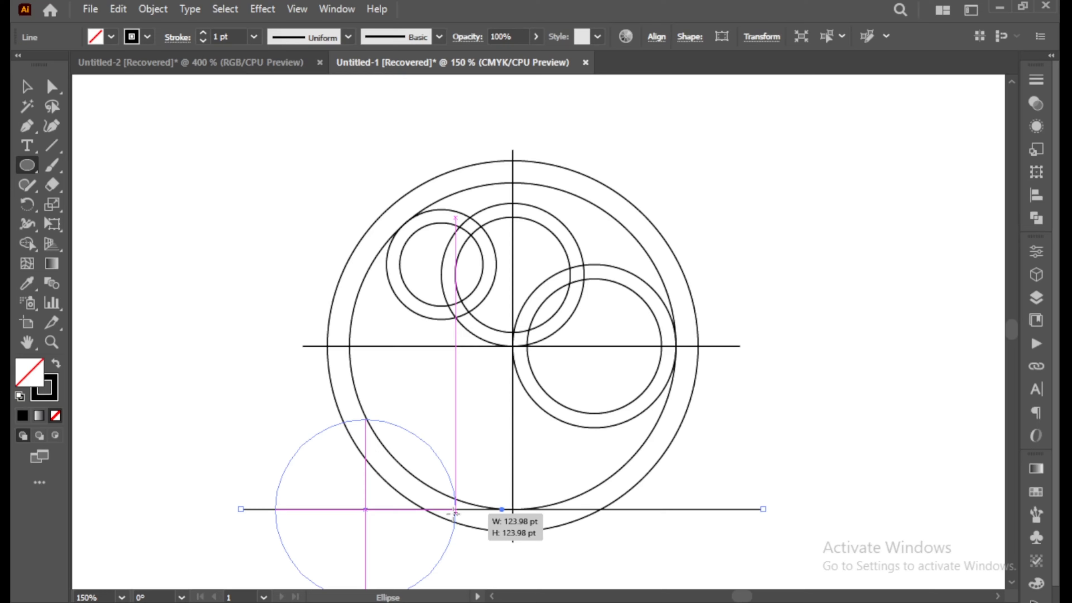
{"action": "left_click_drag", "start_coordinate": [455, 513], "coordinate": [466, 526]}
{"action": "left_click", "coordinate": [27, 92]}
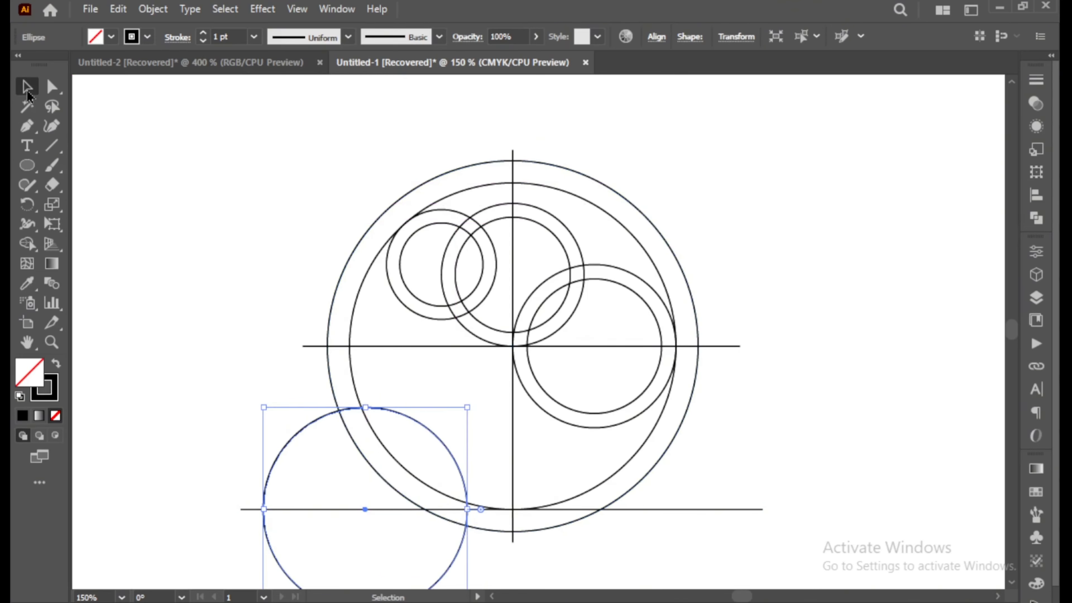
{"action": "left_click", "coordinate": [132, 223]}
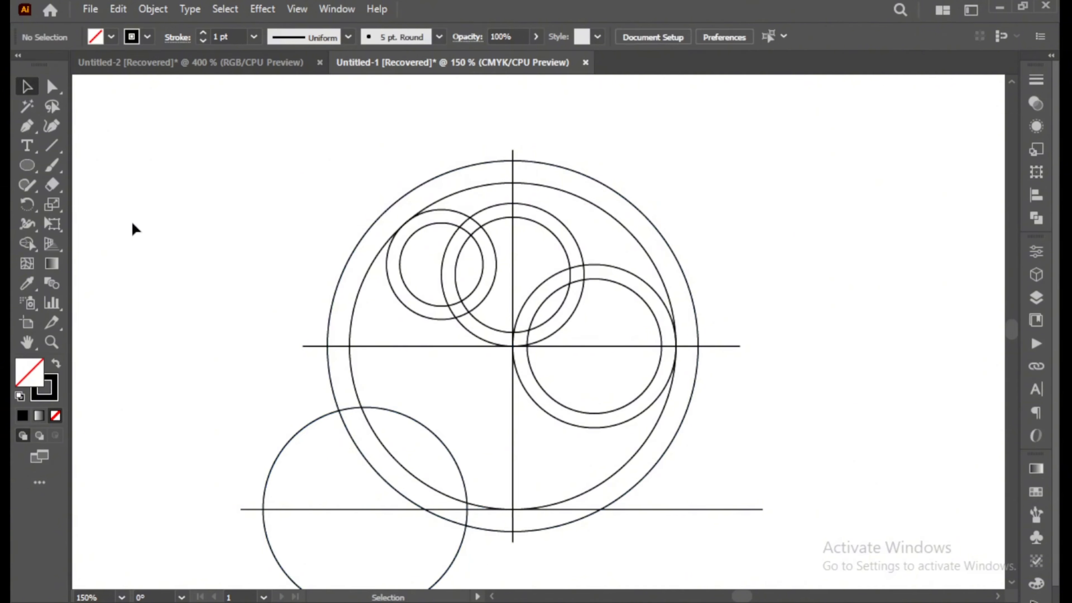
Step: Draw a small circle resting on the middle horizontal line and centre it below the right edge of the upper middle ring
{"action": "key", "text": "ctrl+equal"}
{"action": "key", "text": "ctrl+equal"}
{"action": "key", "text": "ctrl+equal"}
{"action": "key", "text": "l"}
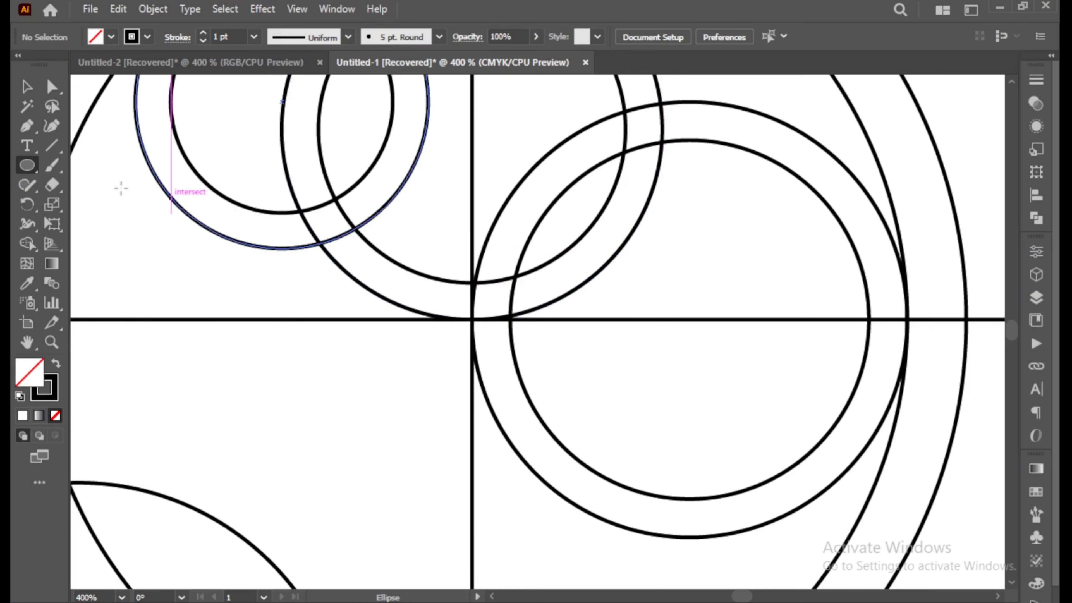
{"action": "left_click", "coordinate": [25, 166]}
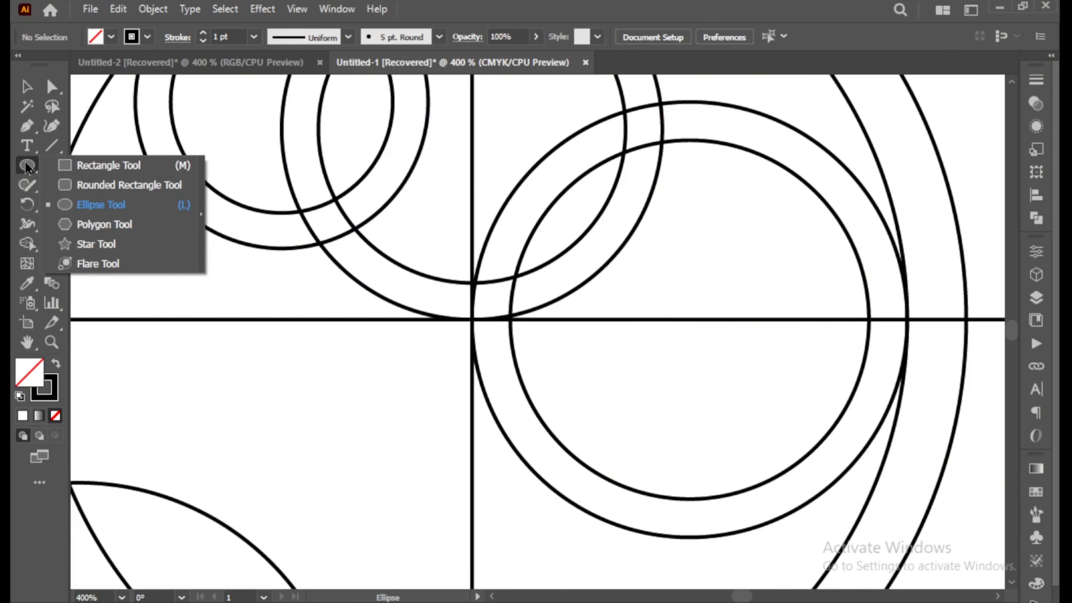
{"action": "left_click", "coordinate": [84, 206]}
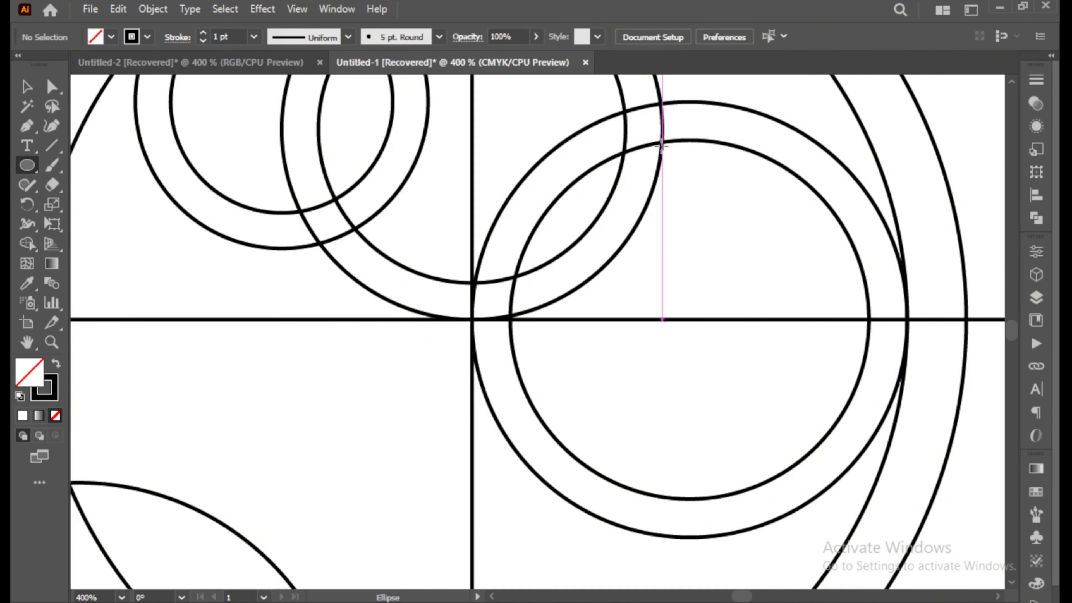
{"action": "left_click_drag", "start_coordinate": [658, 141], "coordinate": [722, 321]}
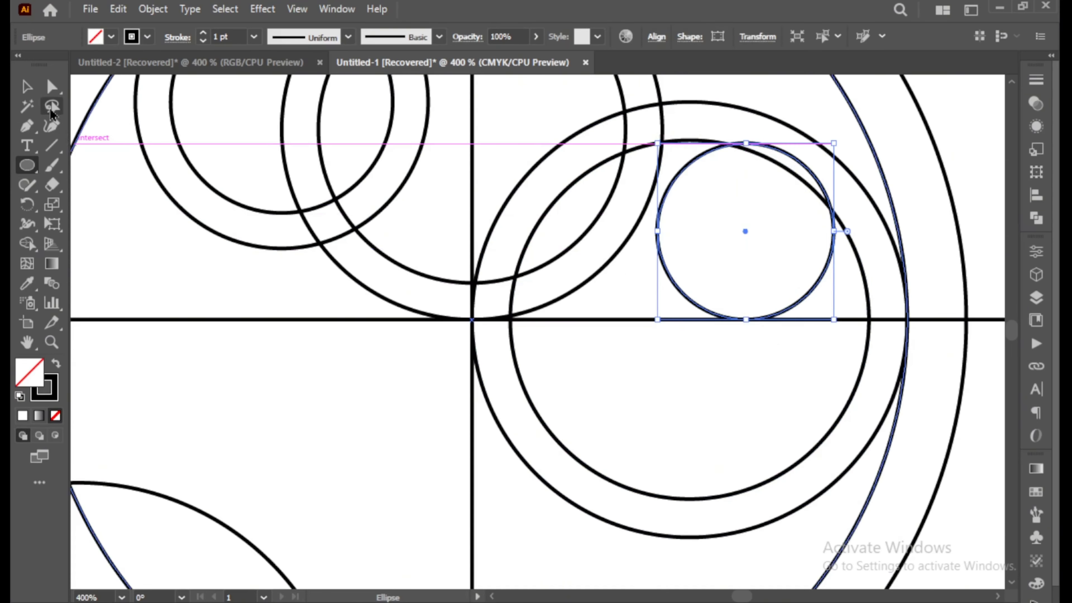
{"action": "left_click", "coordinate": [26, 86]}
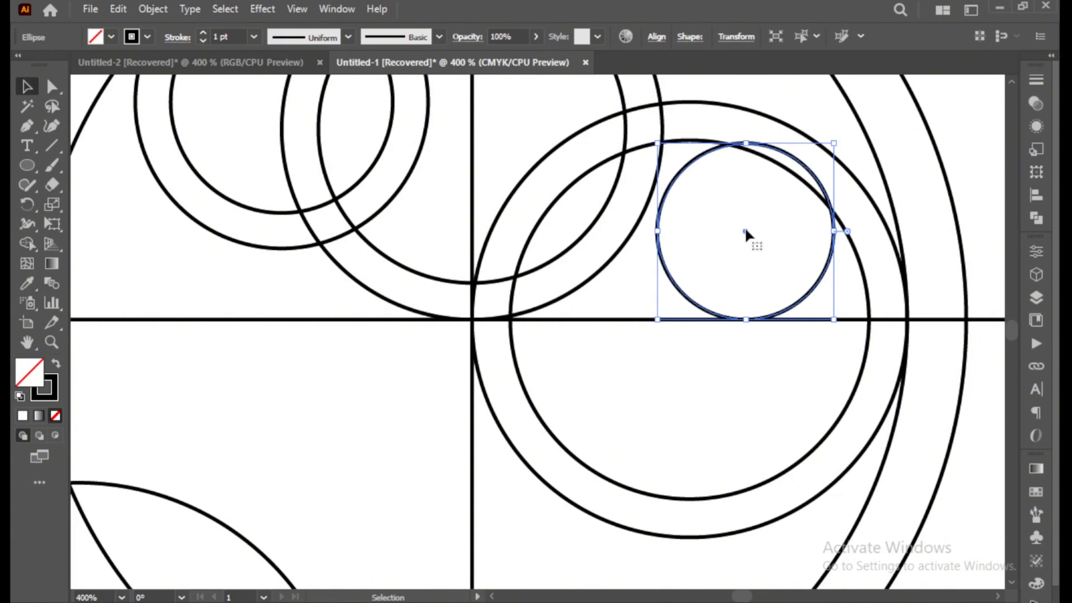
{"action": "left_click_drag", "start_coordinate": [749, 234], "coordinate": [662, 230]}
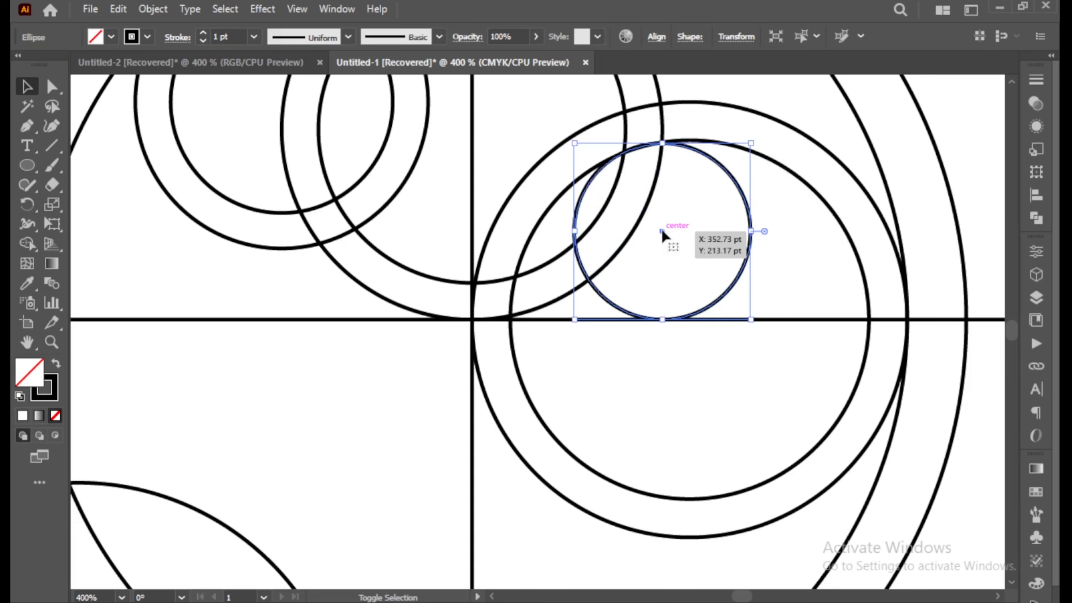
{"action": "left_click", "coordinate": [977, 161]}
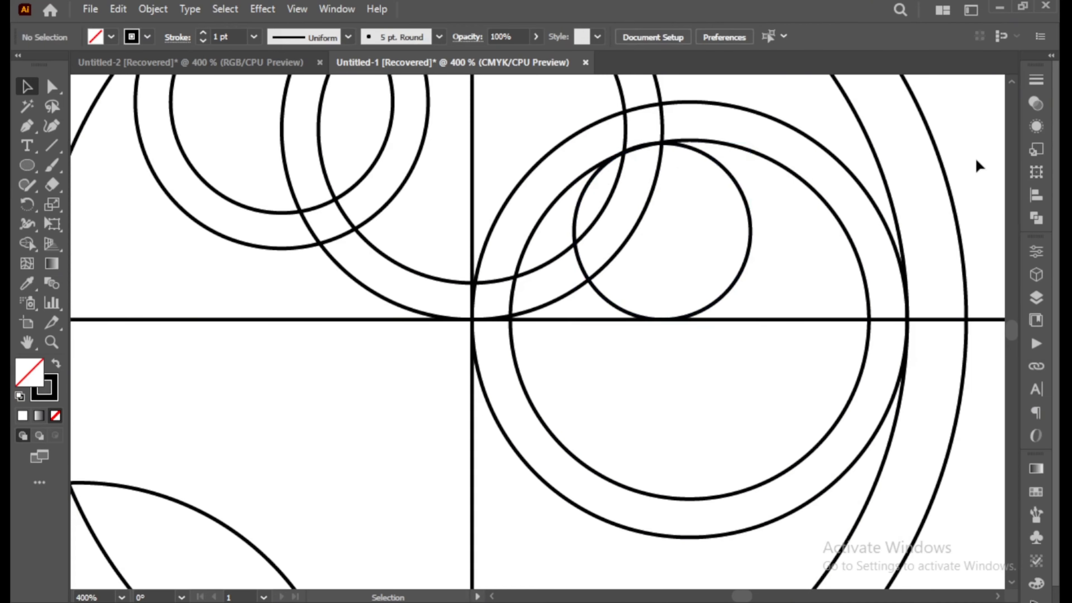
Step: Select all the artwork and merge the upper regions inside the large ring with Shape Builder, including the middle ring's exposed parts
{"action": "key", "text": "ctrl+0"}
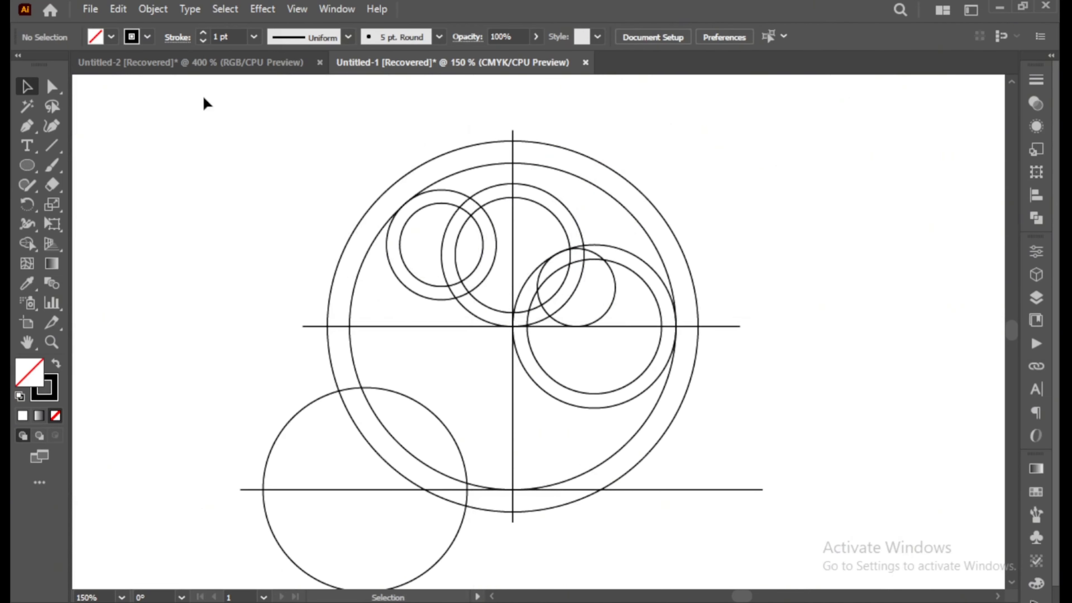
{"action": "mouse_move", "coordinate": [245, 122]}
{"action": "left_mouse_down"}
{"action": "mouse_move", "coordinate": [519, 343]}
{"action": "mouse_move", "coordinate": [786, 512]}
{"action": "left_mouse_up"}
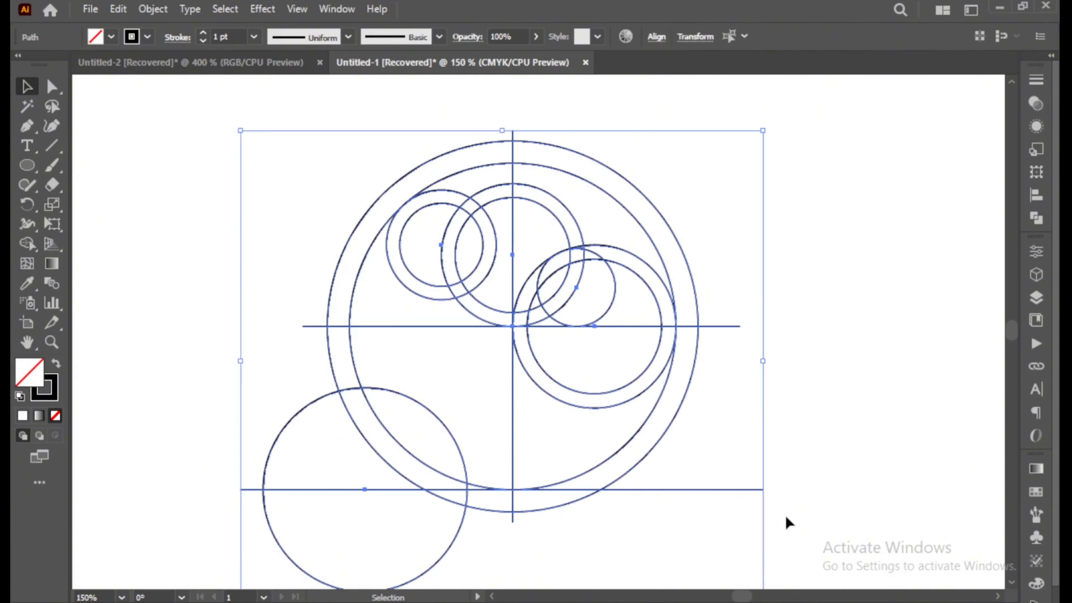
{"action": "left_click", "coordinate": [26, 244]}
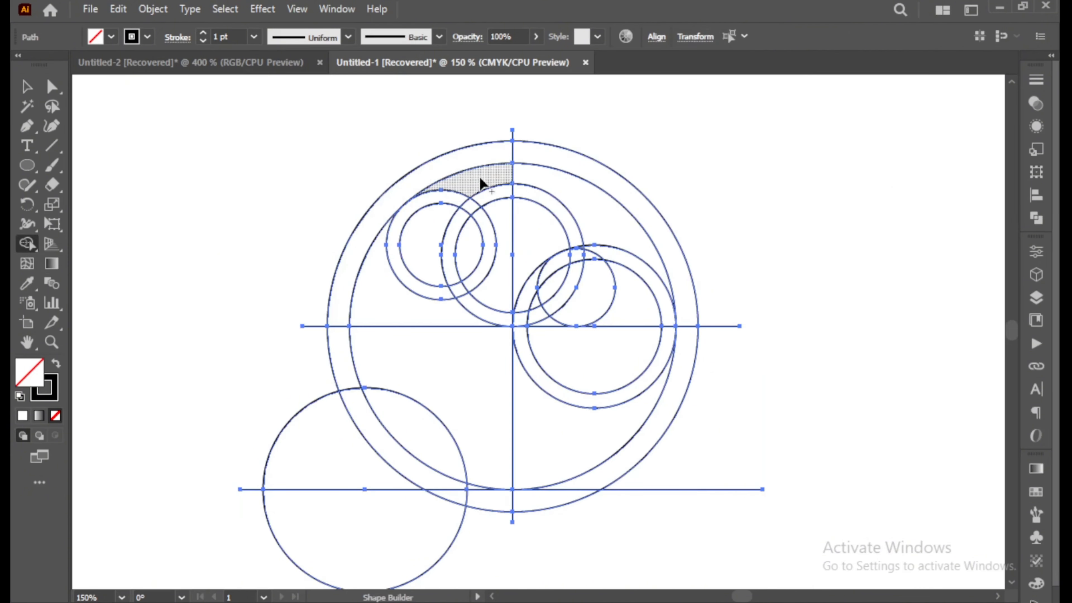
{"action": "mouse_move", "coordinate": [475, 184]}
{"action": "left_mouse_down"}
{"action": "mouse_move", "coordinate": [500, 195]}
{"action": "mouse_move", "coordinate": [508, 236]}
{"action": "mouse_move", "coordinate": [551, 210]}
{"action": "mouse_move", "coordinate": [587, 211]}
{"action": "left_mouse_up"}
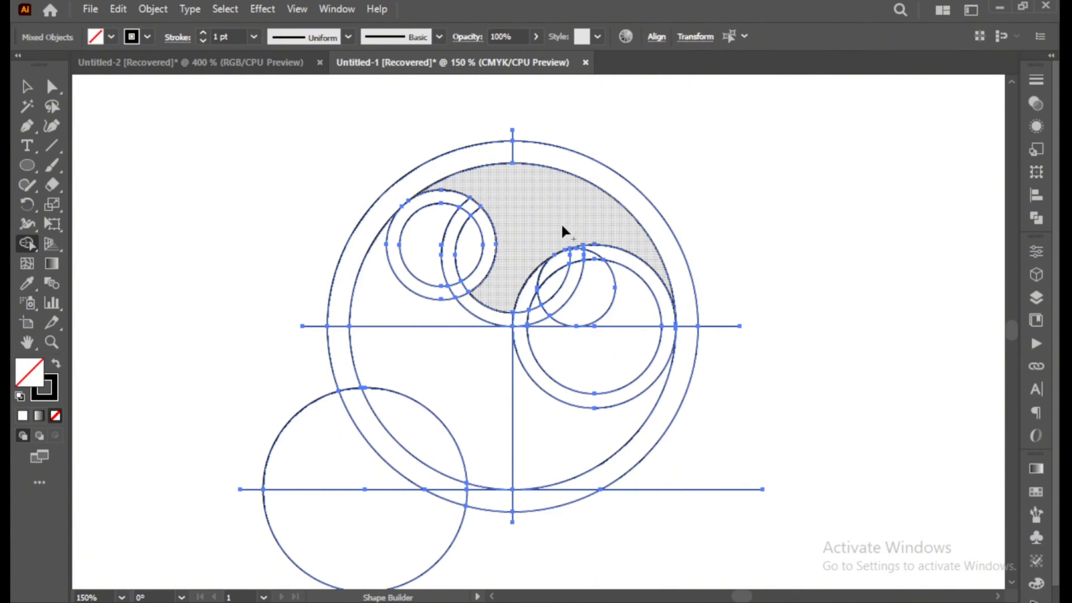
{"action": "mouse_move", "coordinate": [563, 228]}
{"action": "left_mouse_down"}
{"action": "mouse_move", "coordinate": [529, 270]}
{"action": "mouse_move", "coordinate": [527, 310]}
{"action": "mouse_move", "coordinate": [543, 322]}
{"action": "mouse_move", "coordinate": [491, 312]}
{"action": "left_mouse_up"}
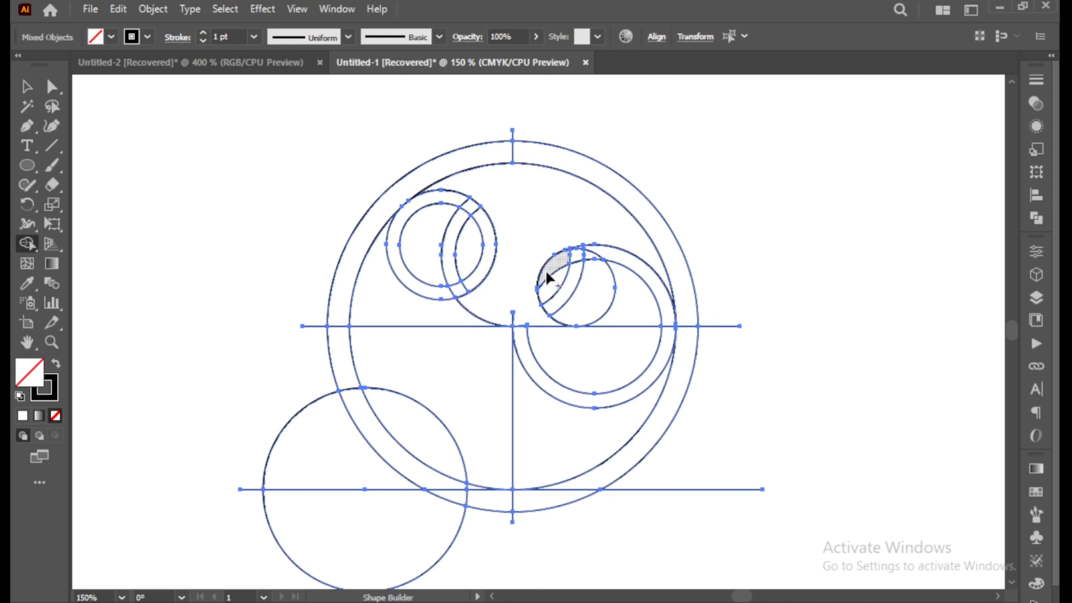
Step: Merge the right-hand regions above the horizontal line into a teardrop, and the small upper-left ring's pieces into a disc and a ring
{"action": "mouse_move", "coordinate": [547, 274]}
{"action": "left_mouse_down"}
{"action": "mouse_move", "coordinate": [630, 301]}
{"action": "mouse_move", "coordinate": [655, 297]}
{"action": "left_mouse_up"}
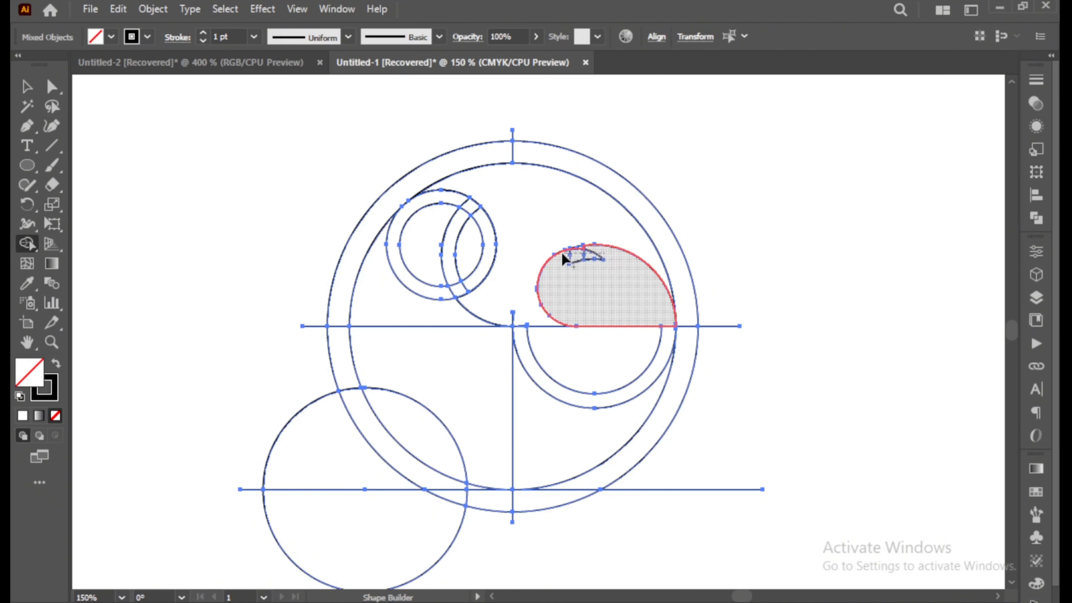
{"action": "left_click_drag", "start_coordinate": [564, 259], "coordinate": [580, 281]}
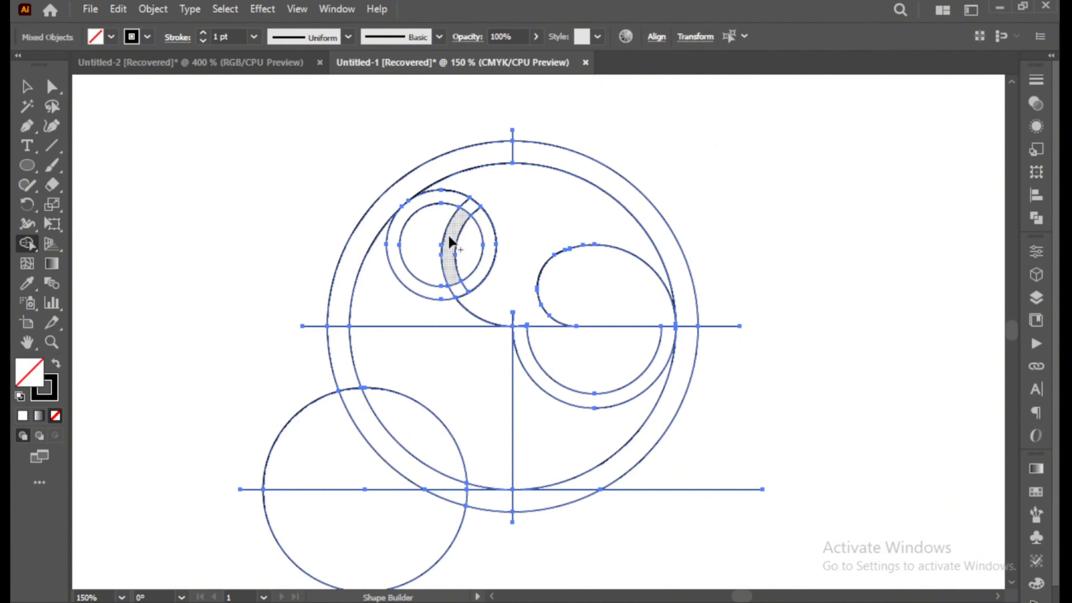
{"action": "mouse_move", "coordinate": [423, 244]}
{"action": "left_mouse_down"}
{"action": "mouse_move", "coordinate": [465, 240]}
{"action": "mouse_move", "coordinate": [476, 204]}
{"action": "mouse_move", "coordinate": [467, 209]}
{"action": "mouse_move", "coordinate": [483, 228]}
{"action": "left_mouse_up"}
{"action": "mouse_move", "coordinate": [443, 292]}
{"action": "left_mouse_down"}
{"action": "mouse_move", "coordinate": [473, 288]}
{"action": "mouse_move", "coordinate": [448, 300]}
{"action": "left_mouse_up"}
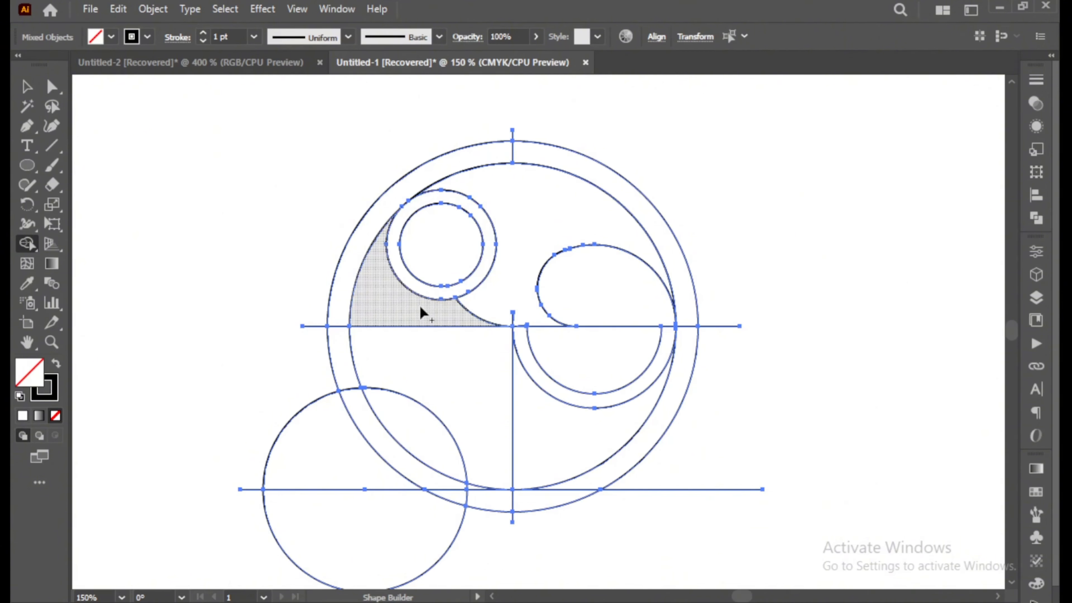
Step: Merge the lower-left regions inside the large ring and remove the part of the protruding circle below the lower line
{"action": "left_click", "coordinate": [402, 313]}
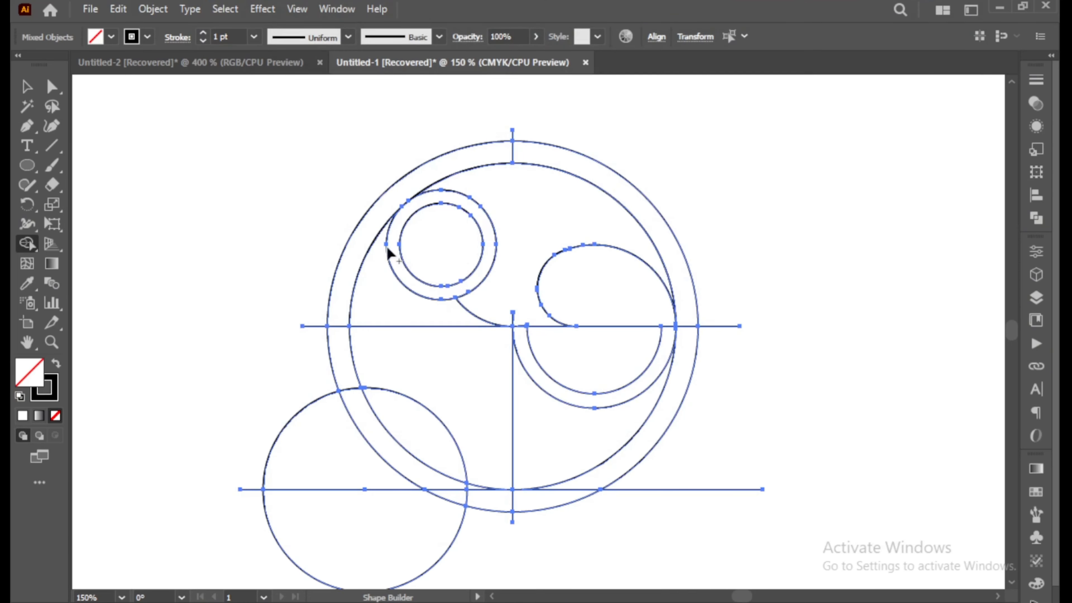
{"action": "mouse_move", "coordinate": [377, 266]}
{"action": "left_mouse_down"}
{"action": "mouse_move", "coordinate": [404, 384]}
{"action": "mouse_move", "coordinate": [443, 435]}
{"action": "left_mouse_up"}
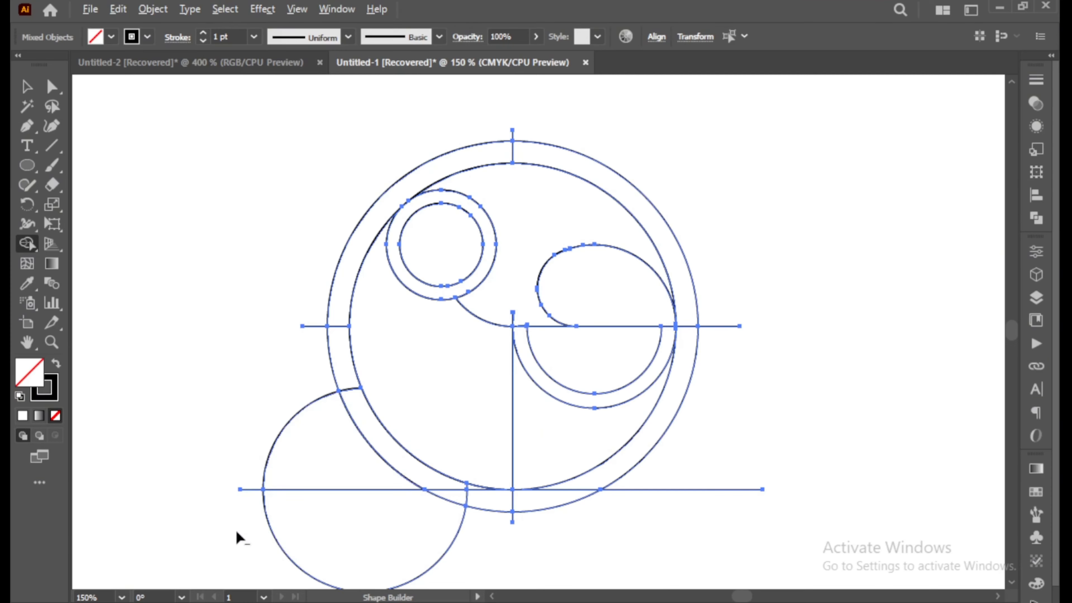
{"action": "left_click_drag", "start_coordinate": [237, 538], "coordinate": [477, 565]}
Step: Reselect all the logo artwork for Shape Builder and set its stroke to None and its fill to black
{"action": "left_click", "coordinate": [27, 87]}
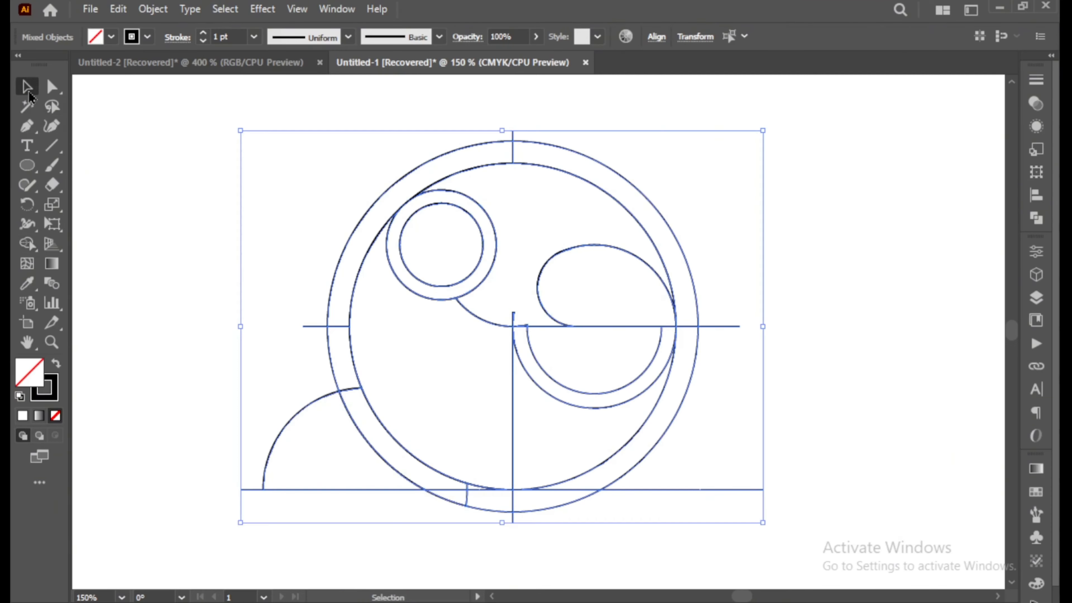
{"action": "left_click", "coordinate": [156, 133]}
{"action": "mouse_move", "coordinate": [247, 136]}
{"action": "left_mouse_down"}
{"action": "mouse_move", "coordinate": [507, 323]}
{"action": "mouse_move", "coordinate": [740, 532]}
{"action": "left_mouse_up"}
{"action": "left_click", "coordinate": [28, 243]}
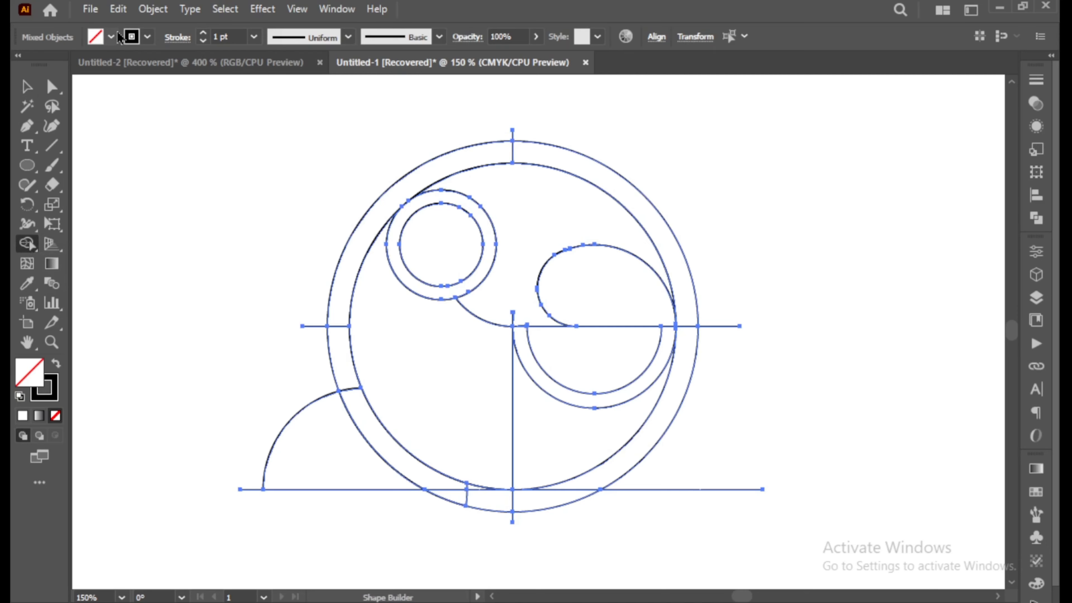
{"action": "left_click", "coordinate": [146, 37]}
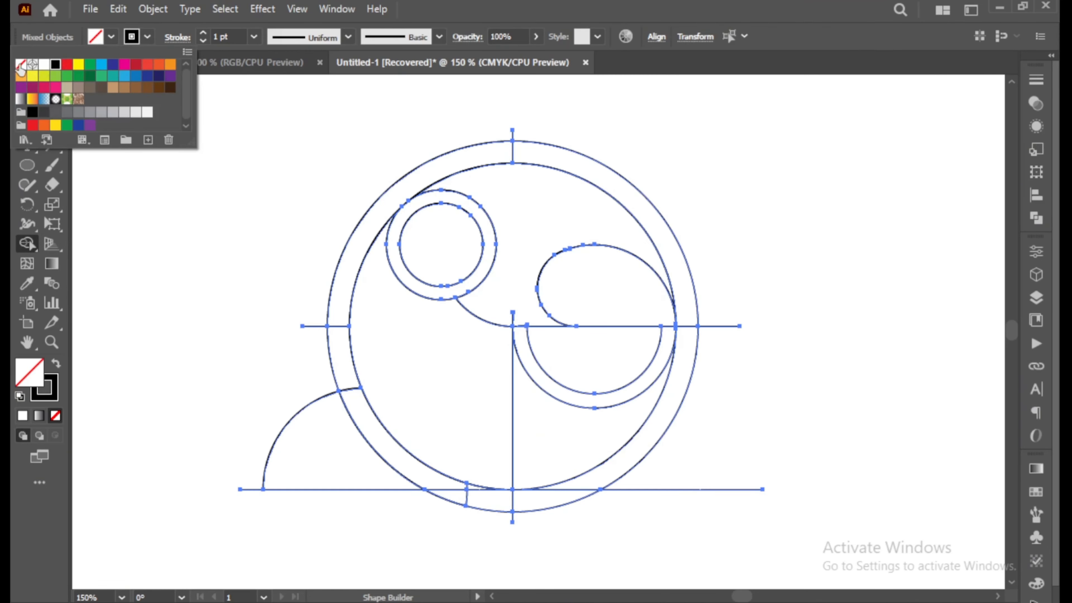
{"action": "left_click", "coordinate": [20, 64]}
{"action": "left_click", "coordinate": [111, 37]}
{"action": "left_click", "coordinate": [111, 36]}
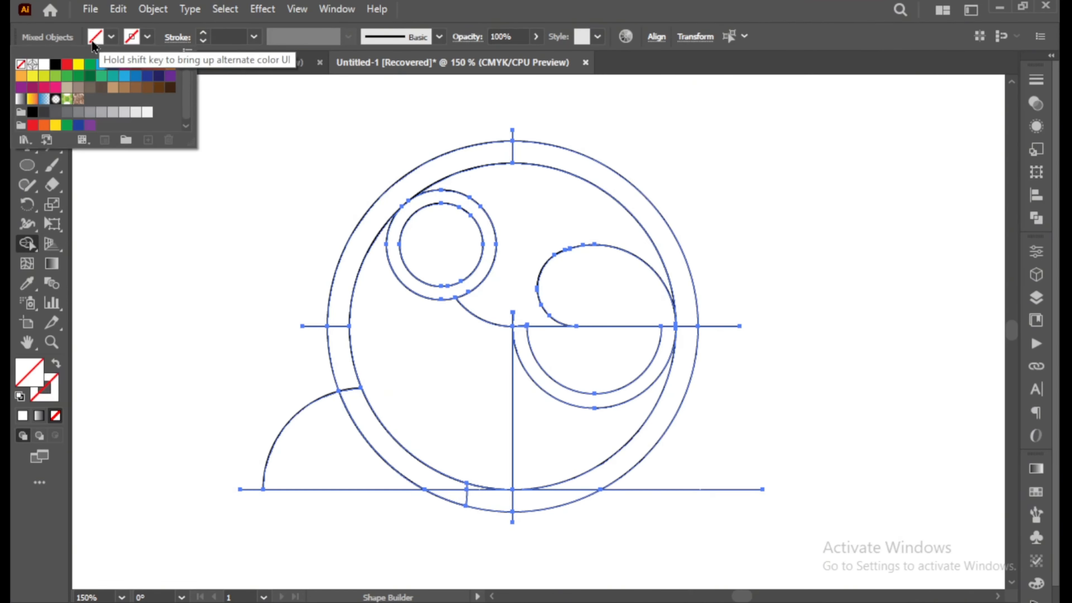
{"action": "left_click", "coordinate": [56, 64]}
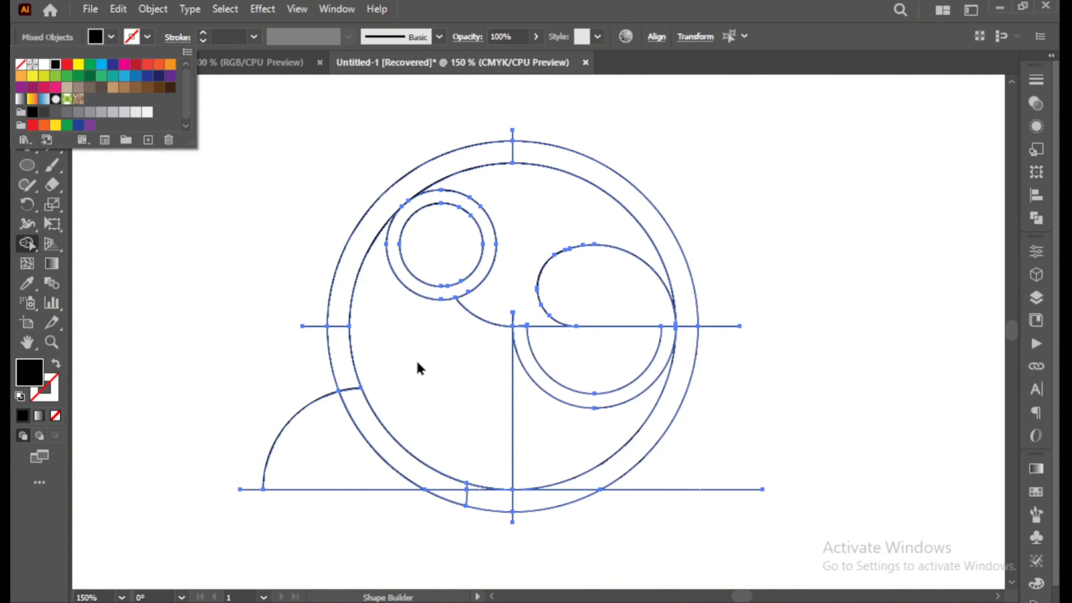
{"action": "left_click", "coordinate": [436, 310]}
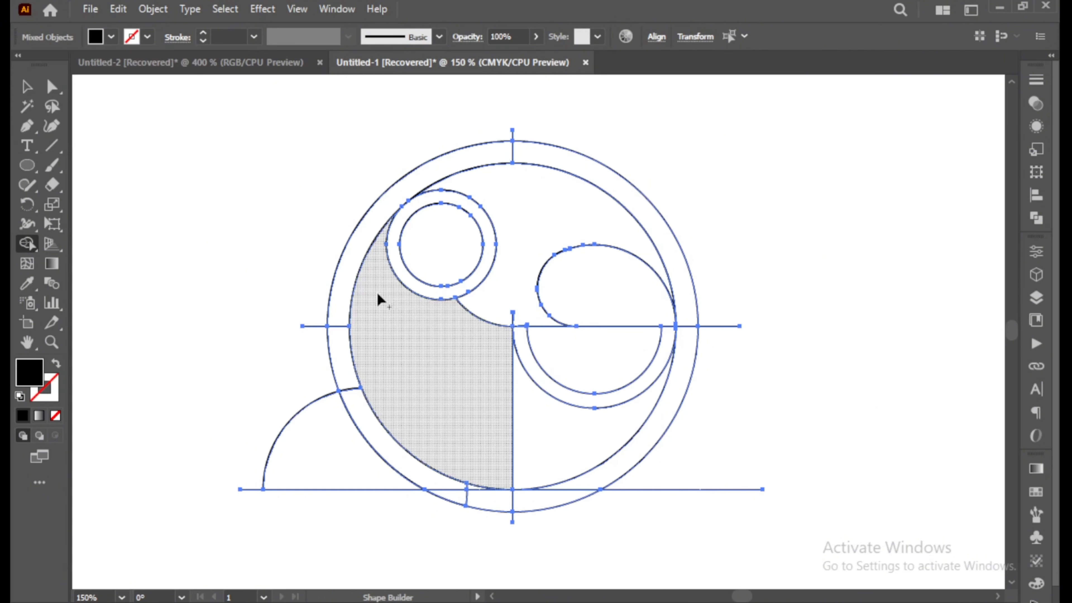
Step: Fill the large left body region, the protruding lower-left piece, the eye disc and the right-hand teardrop with black using Shape Builder
{"action": "left_click", "coordinate": [397, 334]}
{"action": "left_click", "coordinate": [328, 462]}
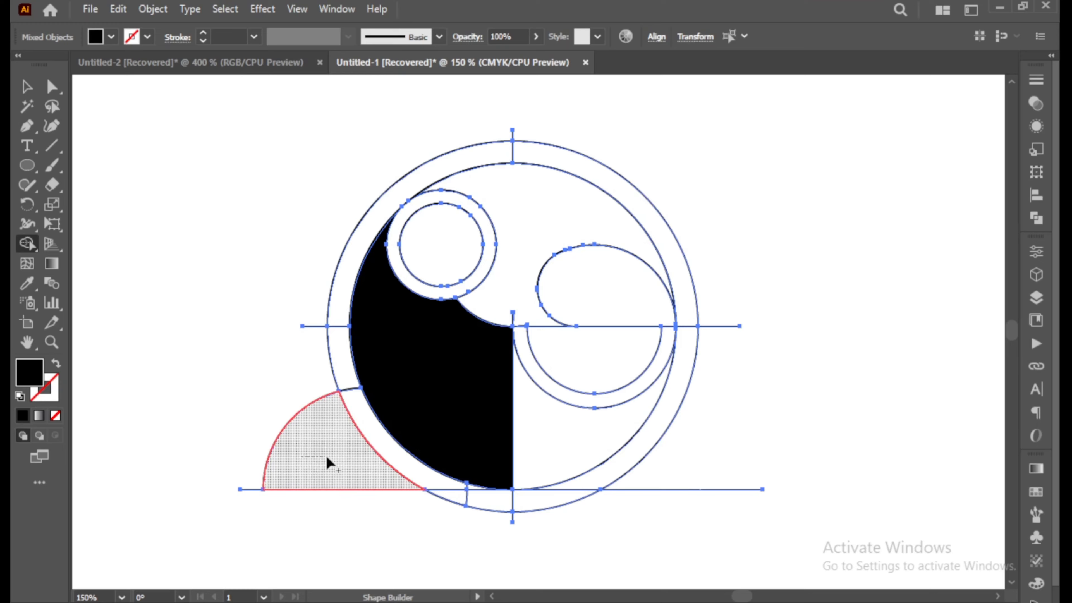
{"action": "left_click", "coordinate": [432, 240]}
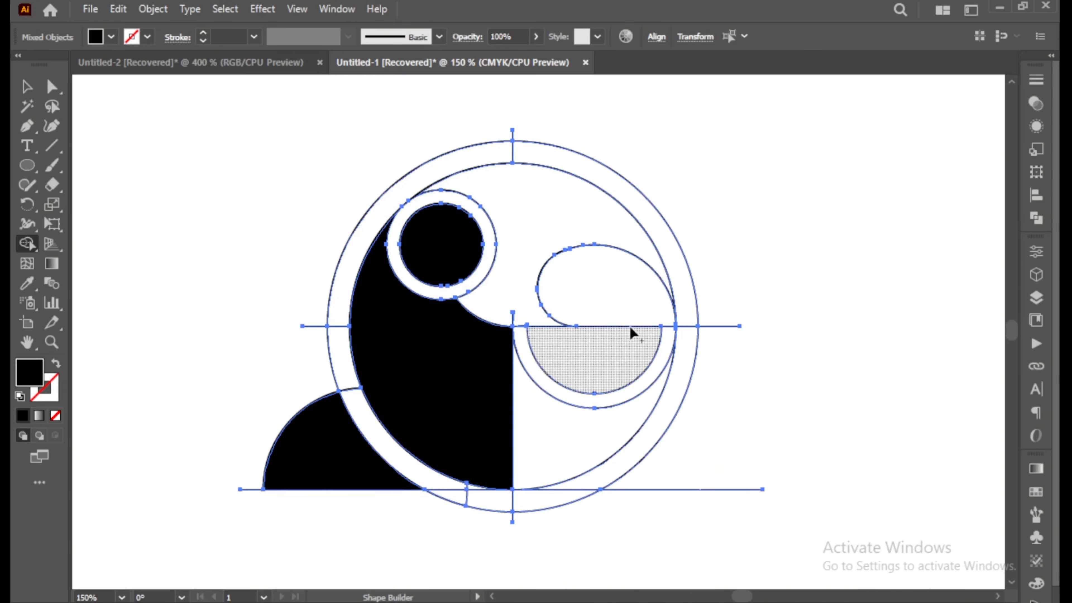
{"action": "left_click_drag", "start_coordinate": [597, 298], "coordinate": [628, 295]}
Step: Fill the upper region inside the large ring with orange (C=0 M=50 Y=100 K=0) using Shape Builder
{"action": "left_click", "coordinate": [22, 89]}
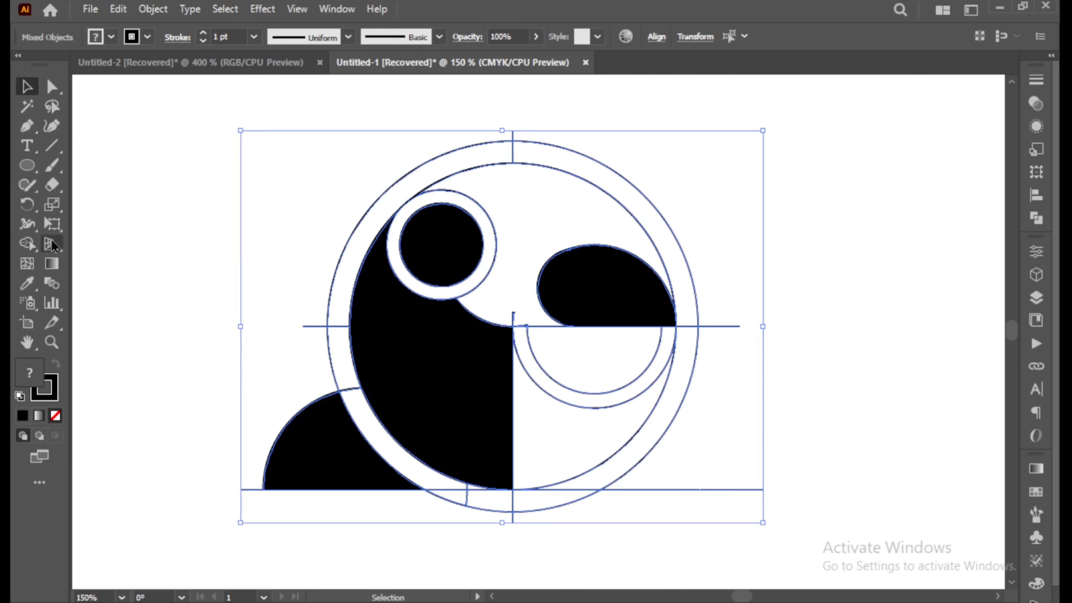
{"action": "left_click", "coordinate": [26, 244]}
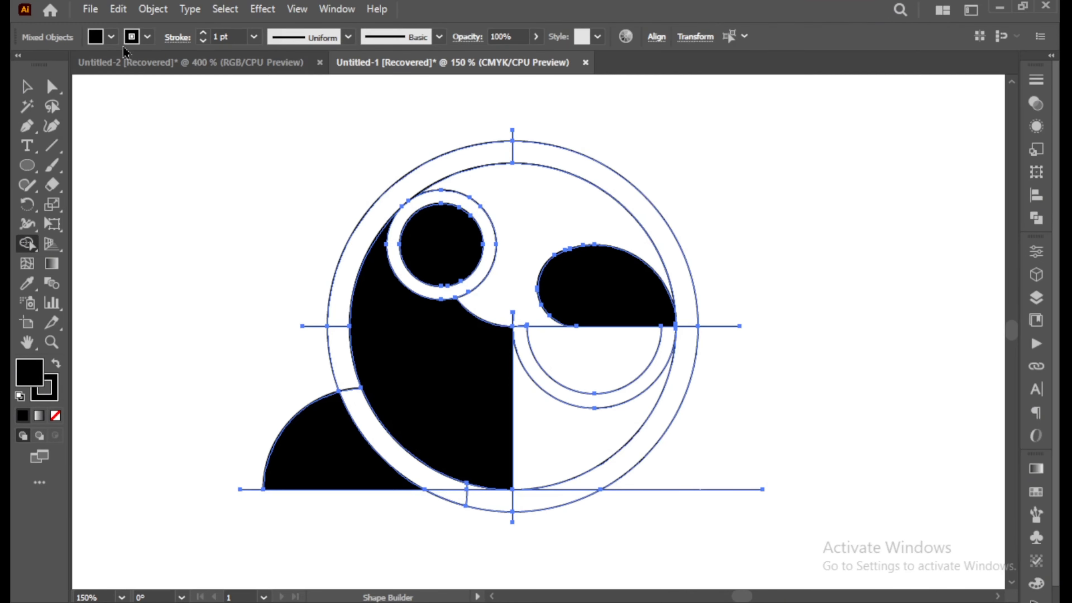
{"action": "left_click", "coordinate": [111, 37]}
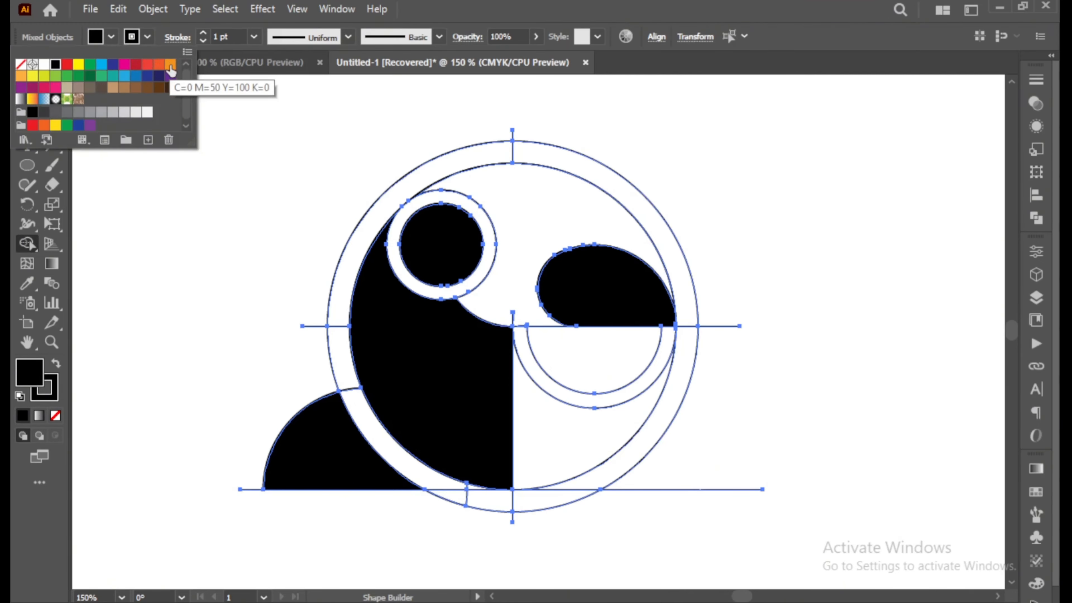
{"action": "left_click", "coordinate": [168, 64]}
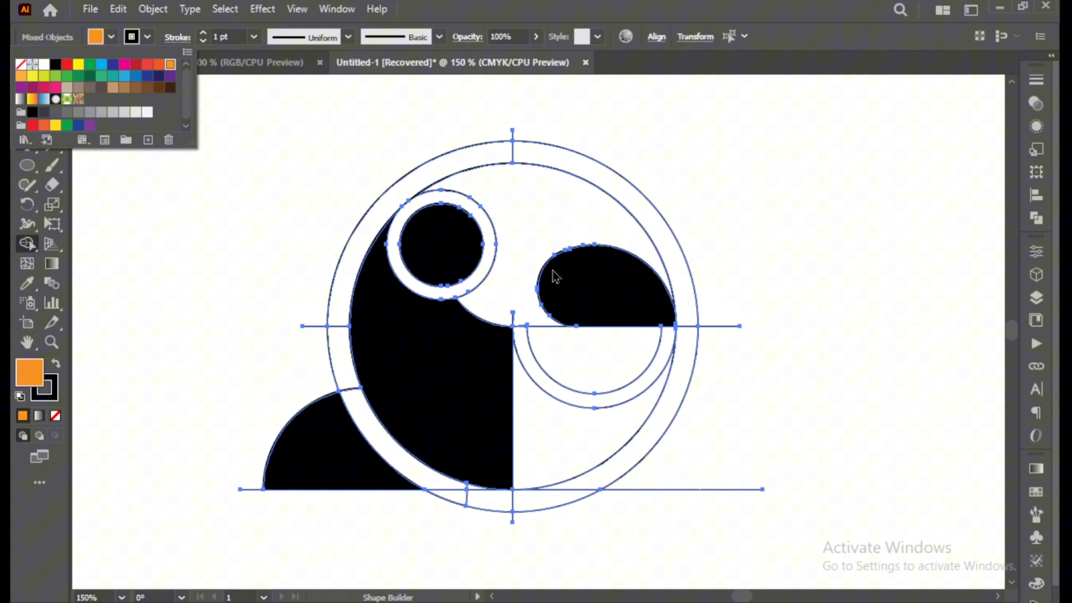
{"action": "left_click", "coordinate": [513, 293]}
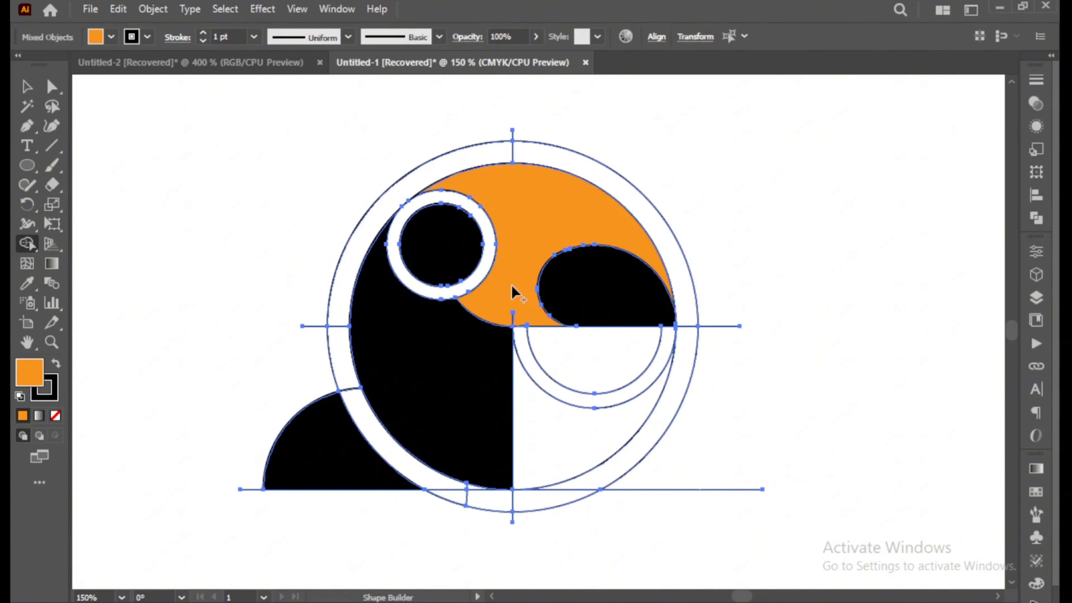
{"action": "left_click", "coordinate": [25, 88]}
{"action": "left_click", "coordinate": [445, 116]}
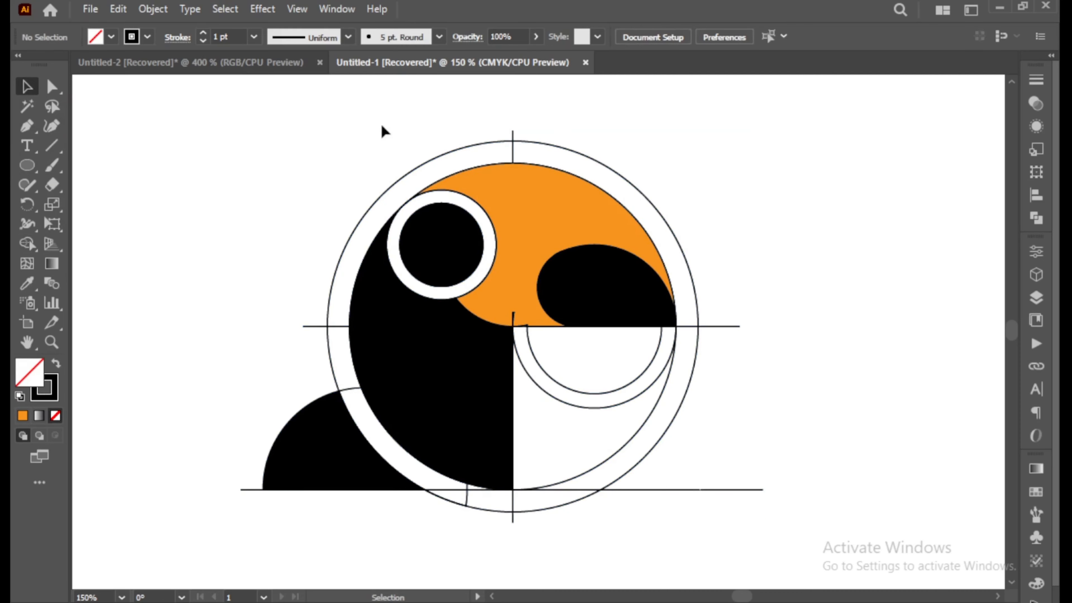
Step: Draw a tiny circle with the Ellipse tool in the upper part of the black eye disc
{"action": "left_click", "coordinate": [27, 165]}
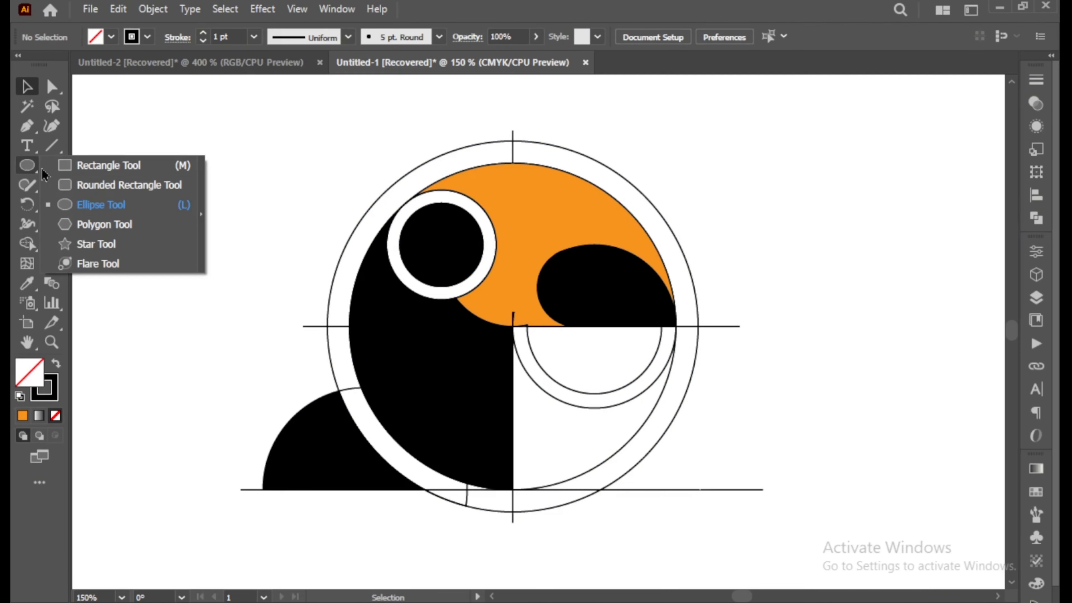
{"action": "left_click", "coordinate": [86, 200]}
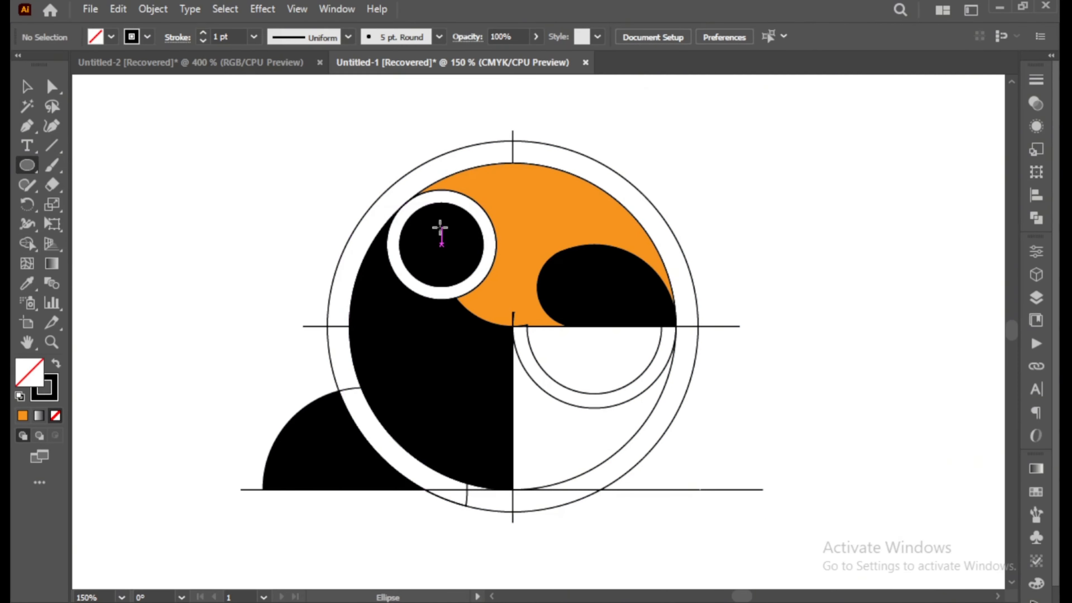
{"action": "left_click_drag", "start_coordinate": [438, 225], "coordinate": [443, 233]}
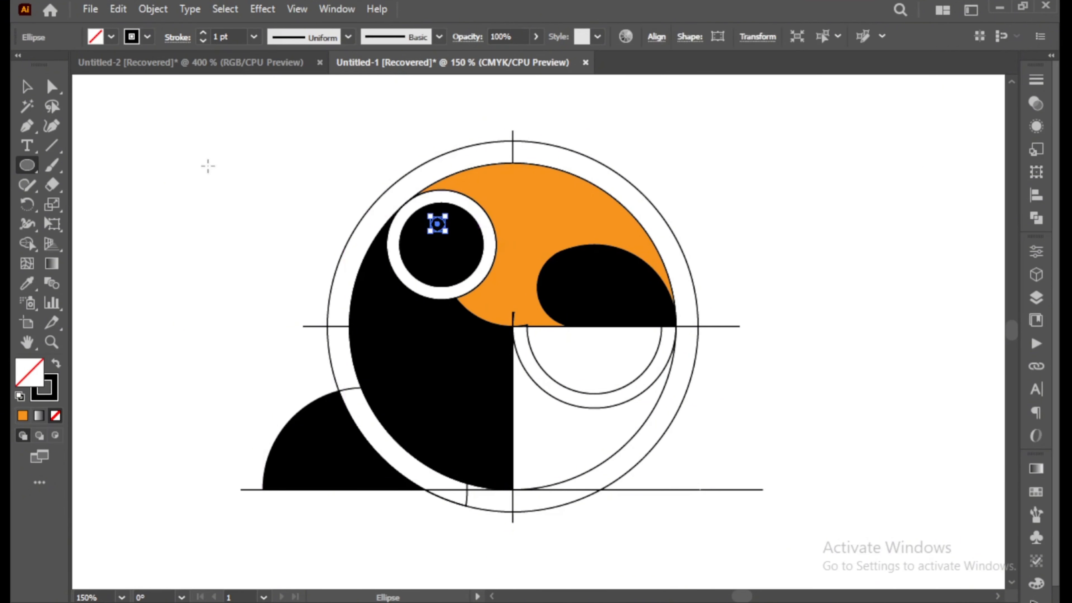
{"action": "left_click", "coordinate": [27, 87]}
{"action": "key", "text": "alt"}
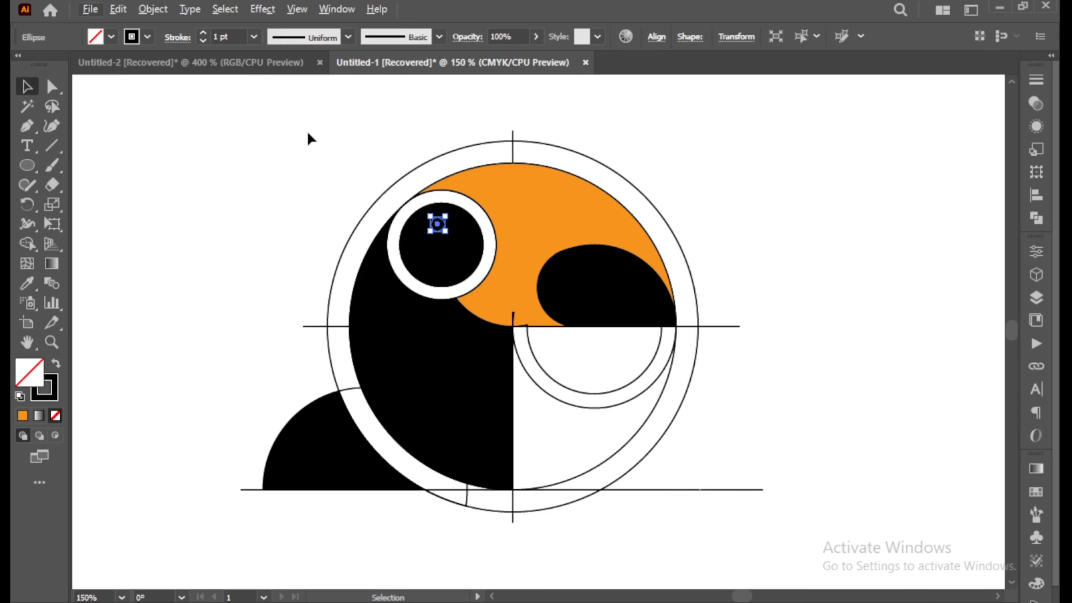
Step: Select the artwork and use Shape Builder to knock the tiny circle out of the black eye disc as a highlight
{"action": "left_click_drag", "start_coordinate": [277, 130], "coordinate": [722, 505]}
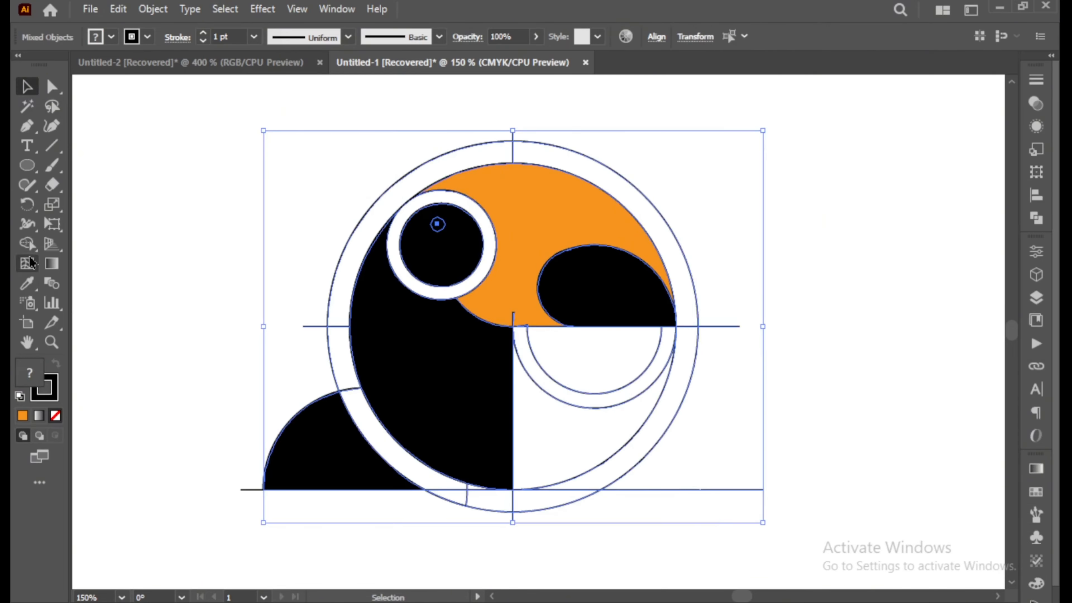
{"action": "left_click", "coordinate": [27, 244]}
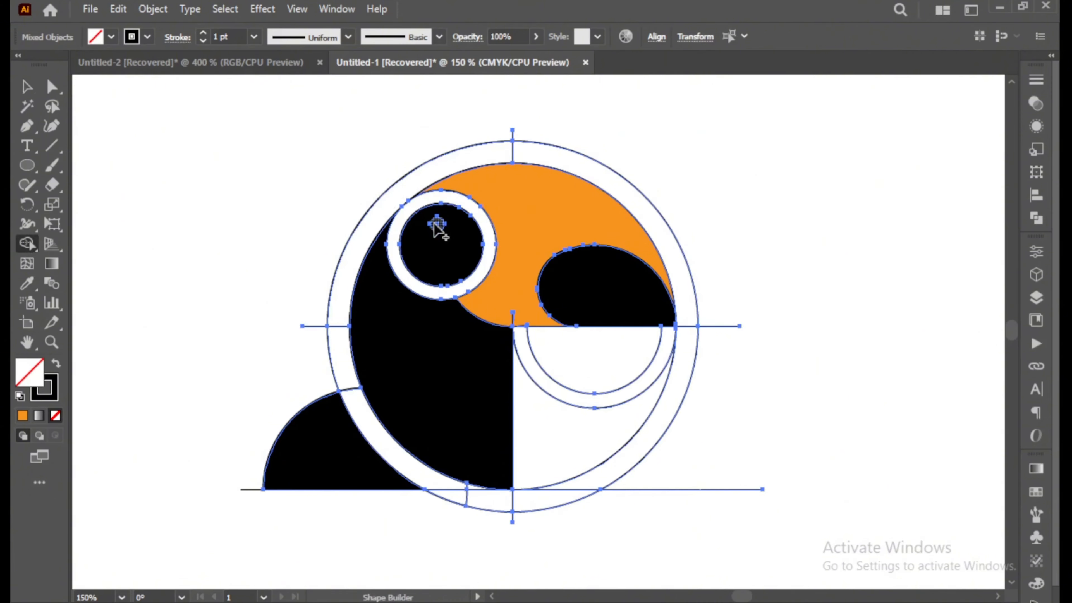
{"action": "left_click", "coordinate": [26, 86]}
{"action": "left_click", "coordinate": [225, 145]}
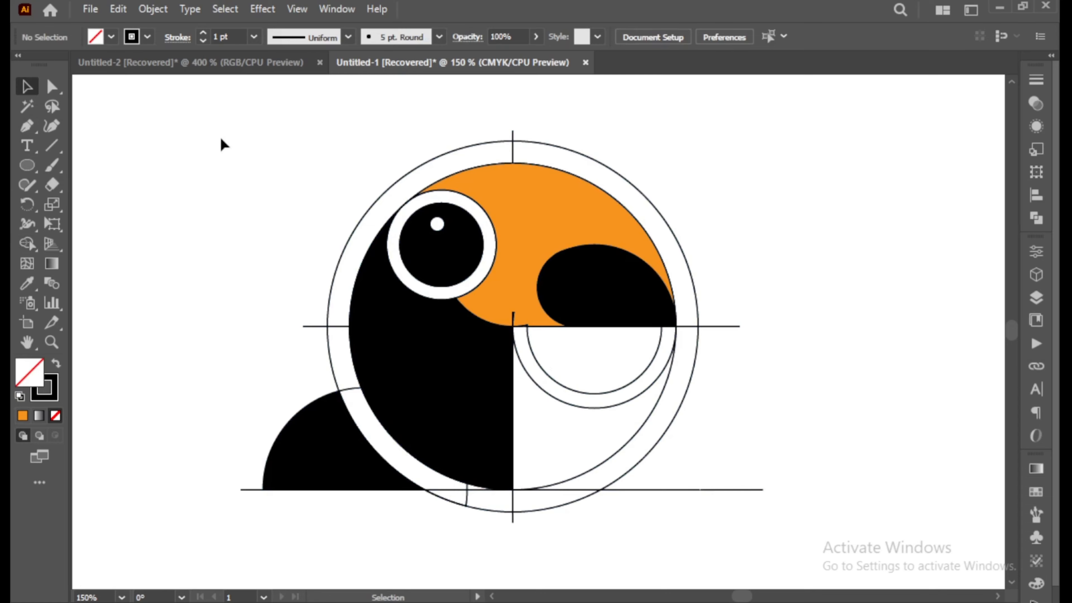
Step: Select all the unfilled construction circles and guide lines with the Magic Wand and delete them
{"action": "left_click_drag", "start_coordinate": [197, 148], "coordinate": [771, 502]}
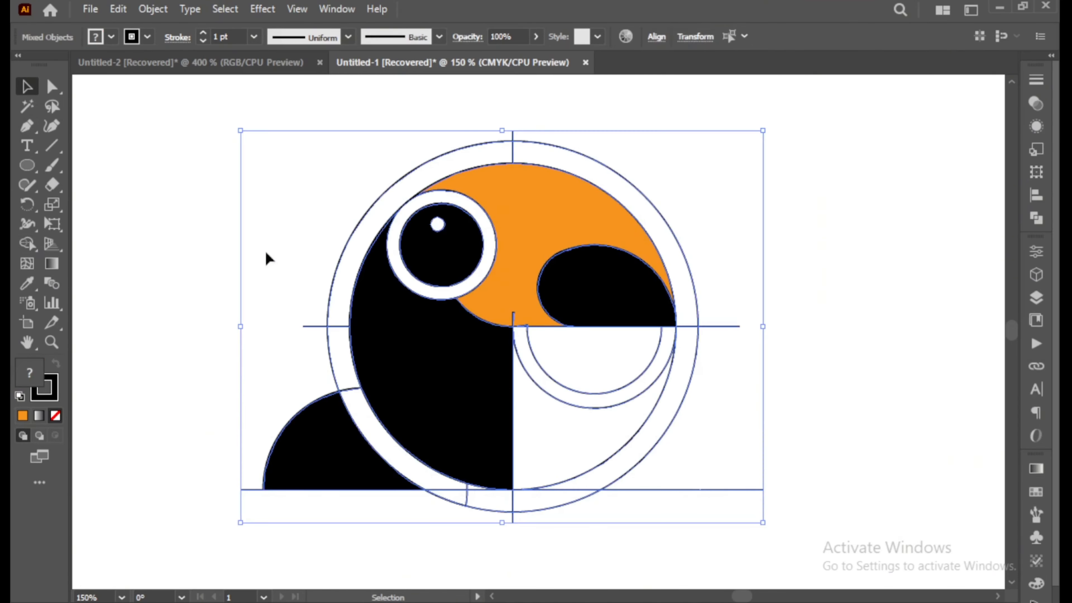
{"action": "left_click", "coordinate": [26, 106]}
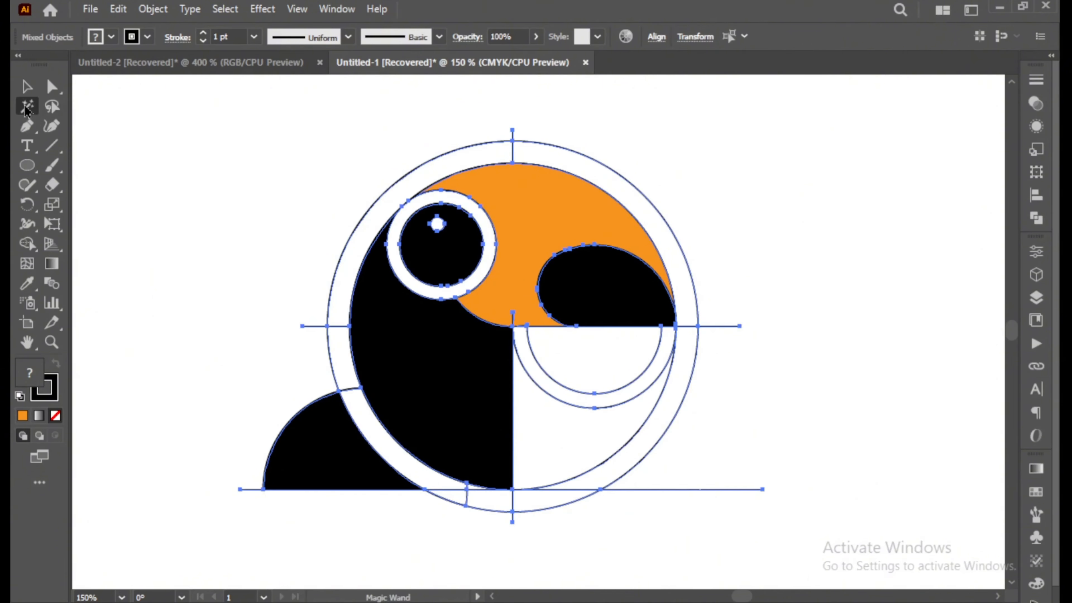
{"action": "left_click", "coordinate": [452, 150]}
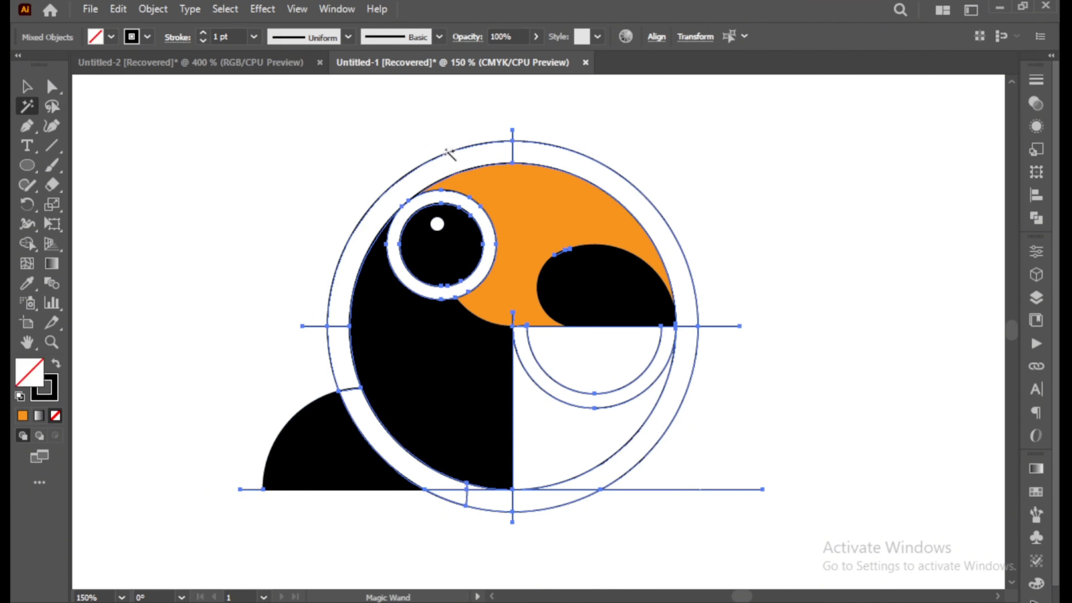
{"action": "key", "text": "Delete"}
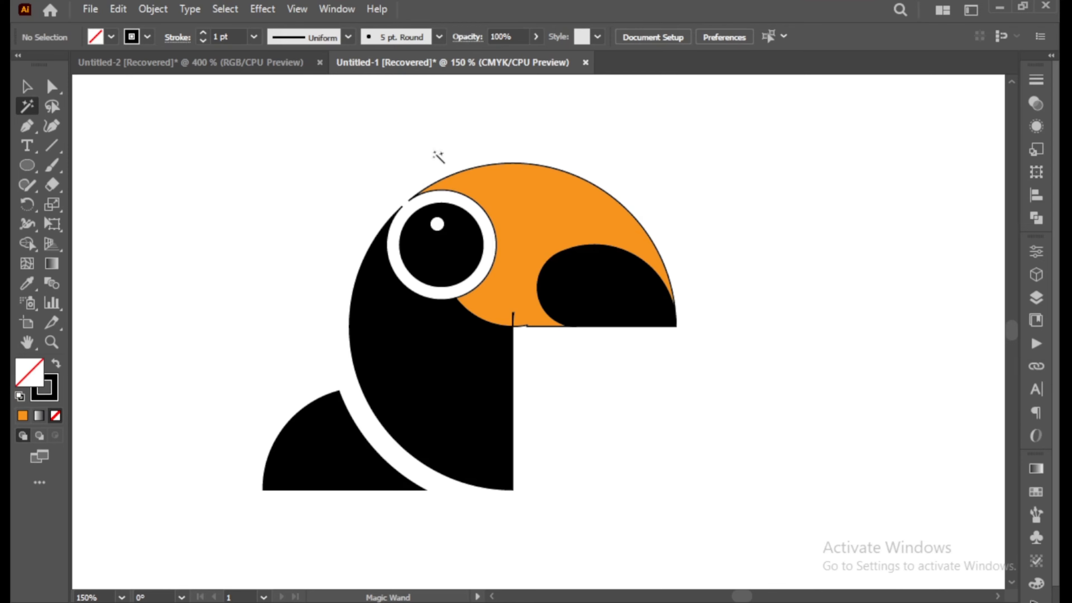
Step: Select the whole bird artwork and set its stroke to None
{"action": "key", "text": "v"}
{"action": "left_click_drag", "start_coordinate": [215, 128], "coordinate": [741, 491]}
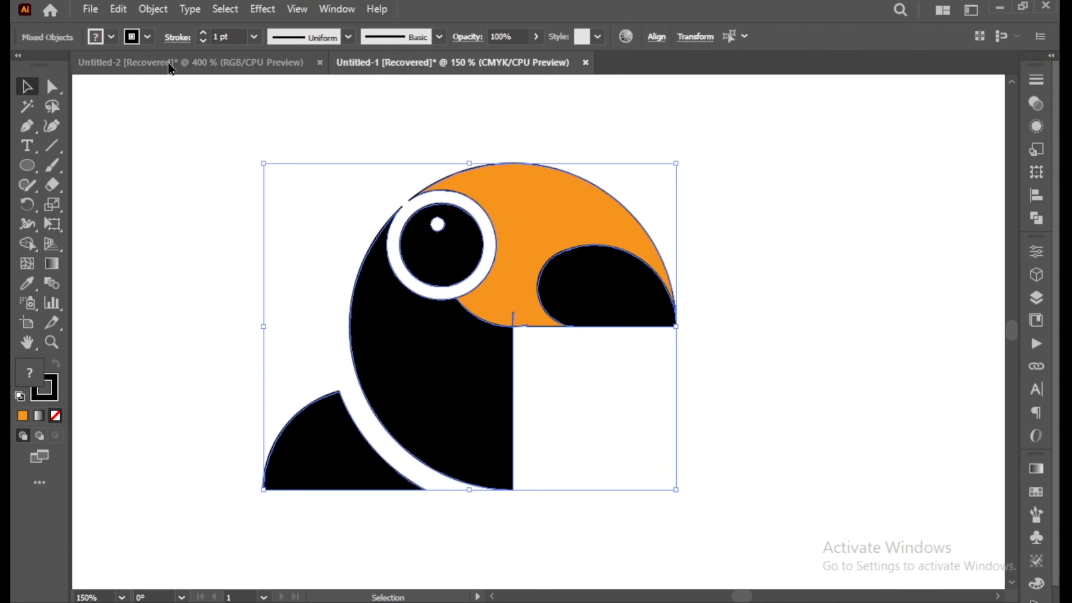
{"action": "left_click", "coordinate": [148, 37]}
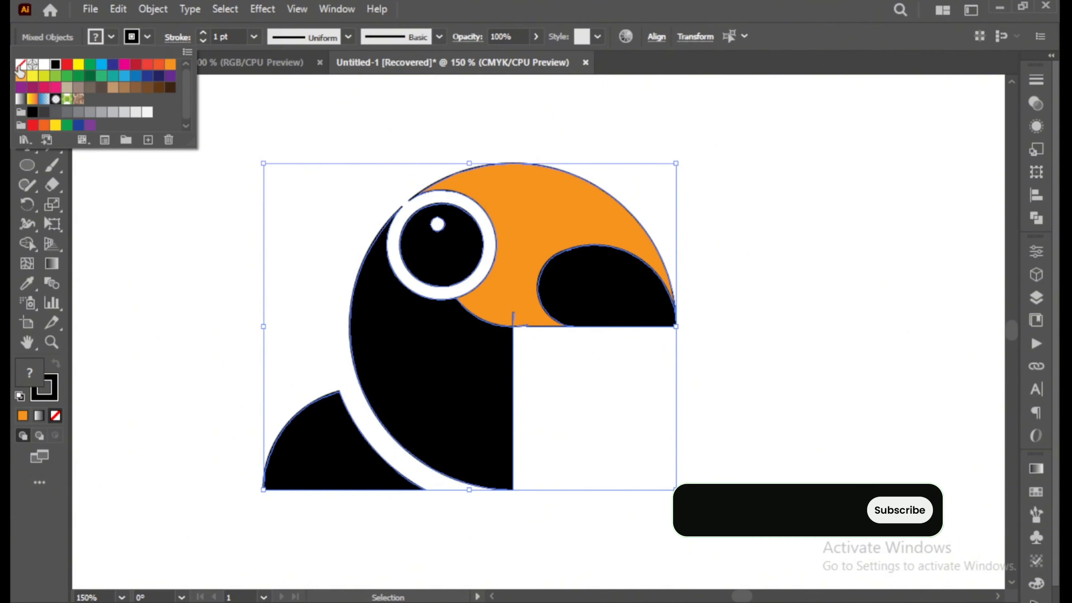
{"action": "left_click", "coordinate": [20, 66]}
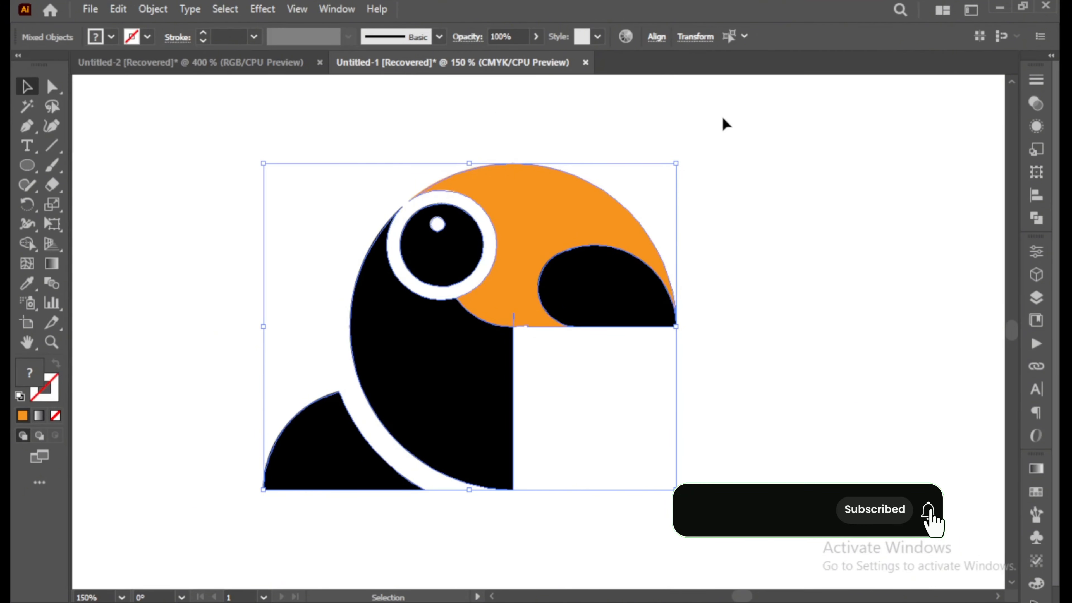
{"action": "left_click", "coordinate": [822, 121]}
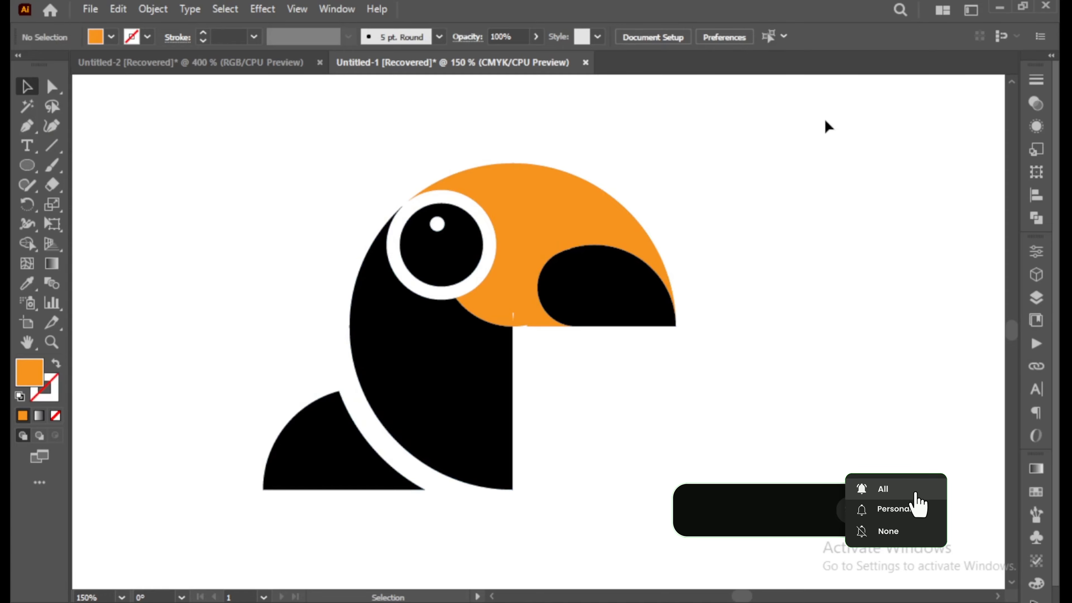